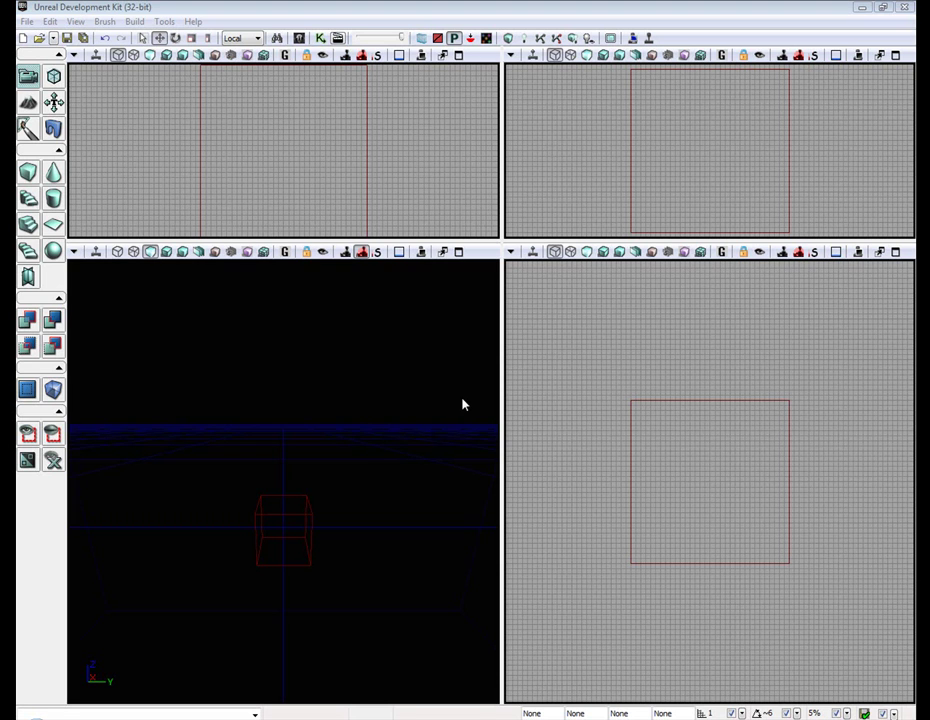
Create a new terrain at the origin with 16 by 16 patches
left_click(164, 21)
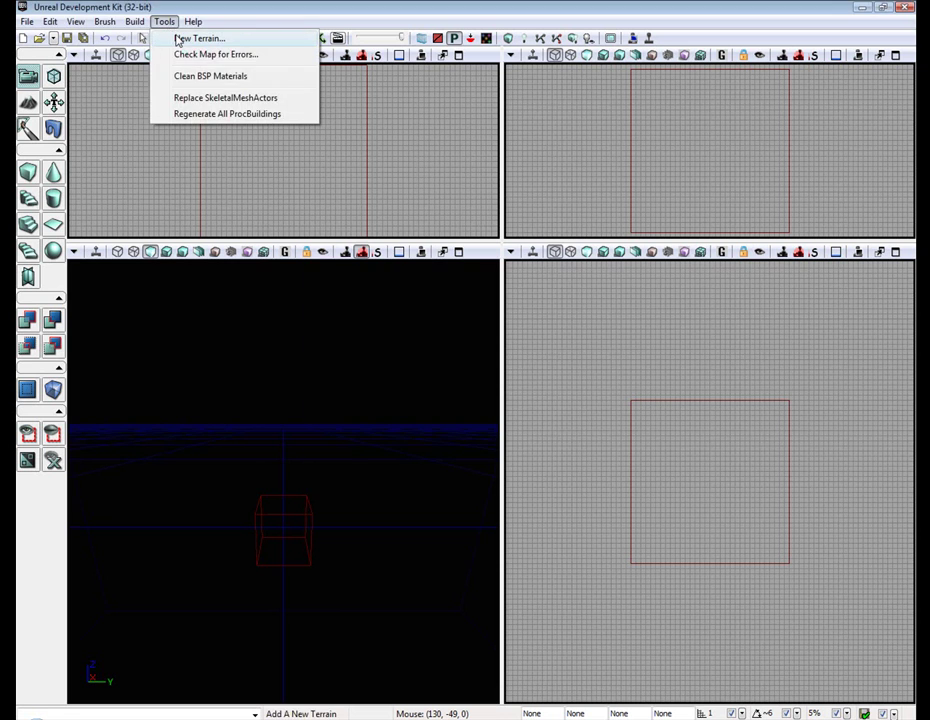
left_click(172, 36)
left_click_drag(430, 240, 453, 261)
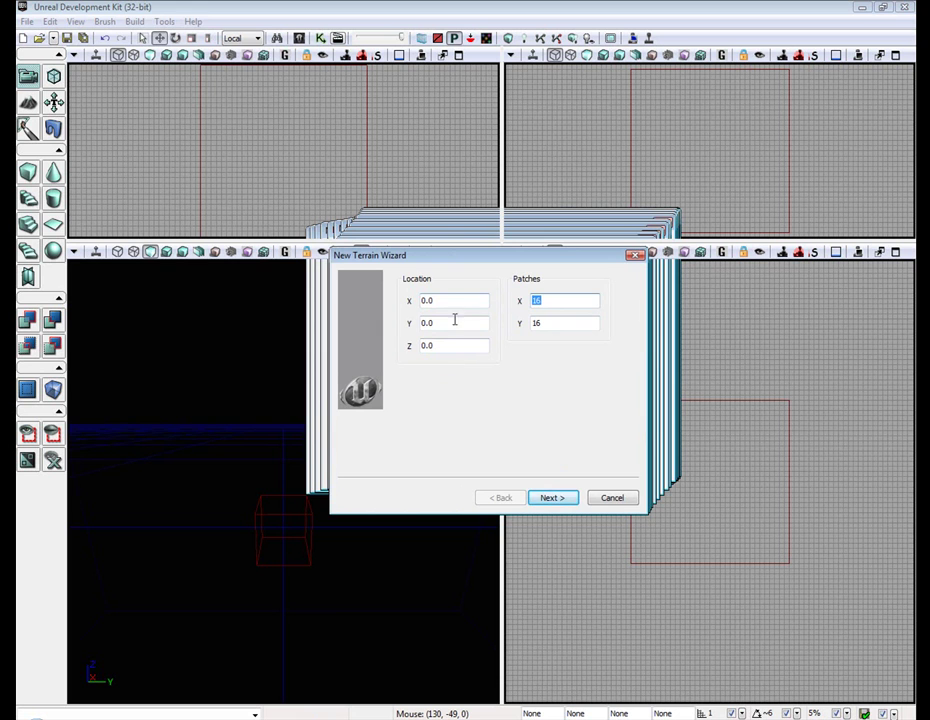
left_click(548, 497)
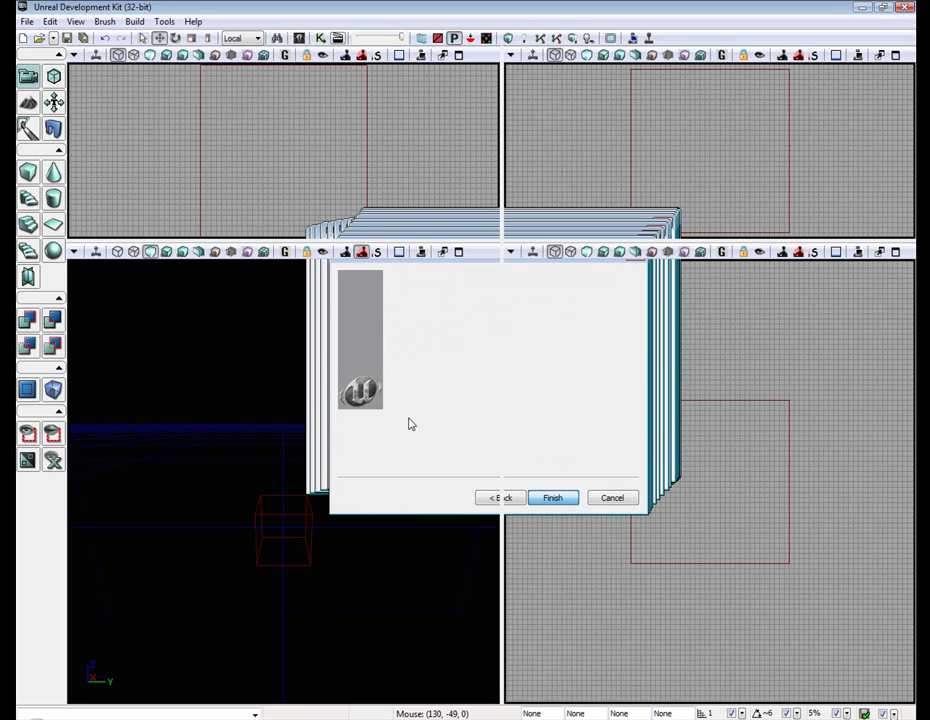
right_click_drag(376, 441, 329, 510)
Enter terrain editing mode and turn on the terrain's wireframe display
left_click(27, 103)
left_click_drag(361, 97, 553, 96)
left_click(792, 212)
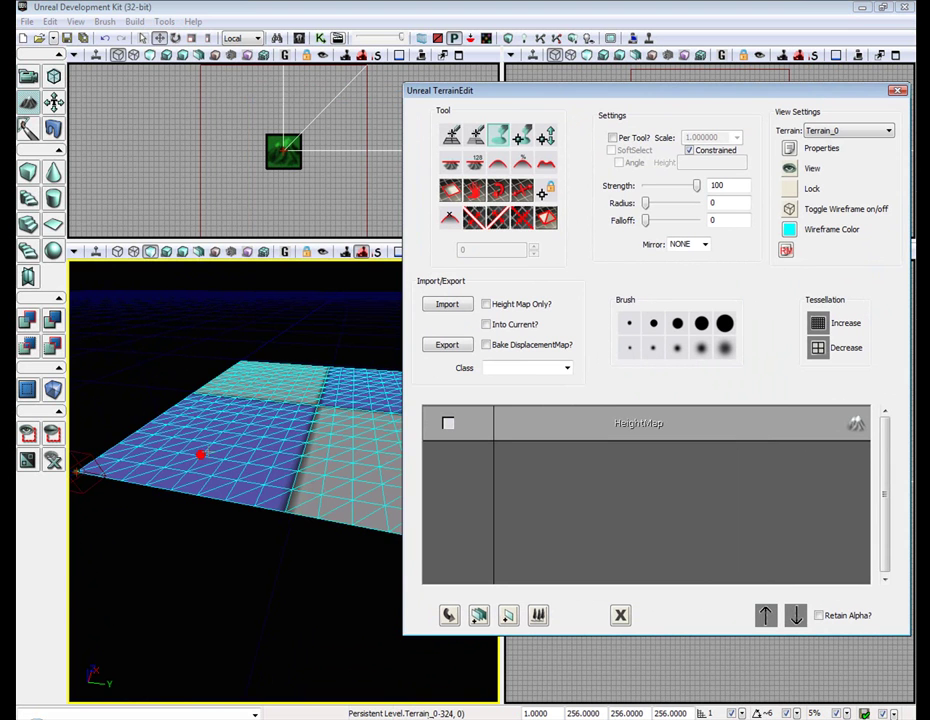
right_click_drag(201, 455, 187, 437)
right_click_drag(118, 467, 138, 515)
left_click_drag(118, 467, 118, 500)
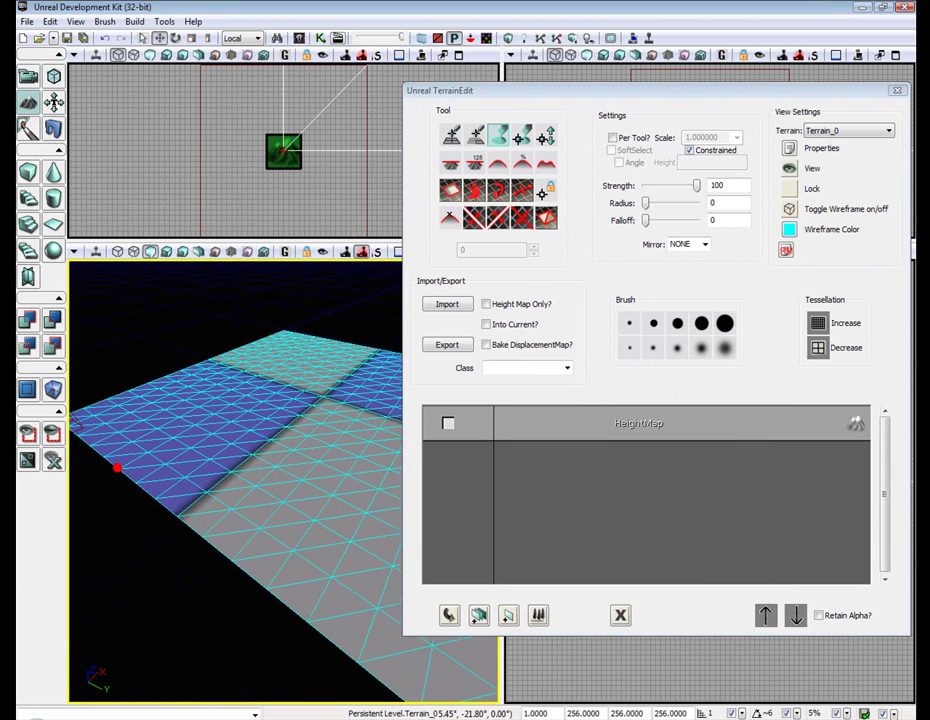
Increase the terrain's tessellation twice
left_click(818, 323)
left_click(452, 405)
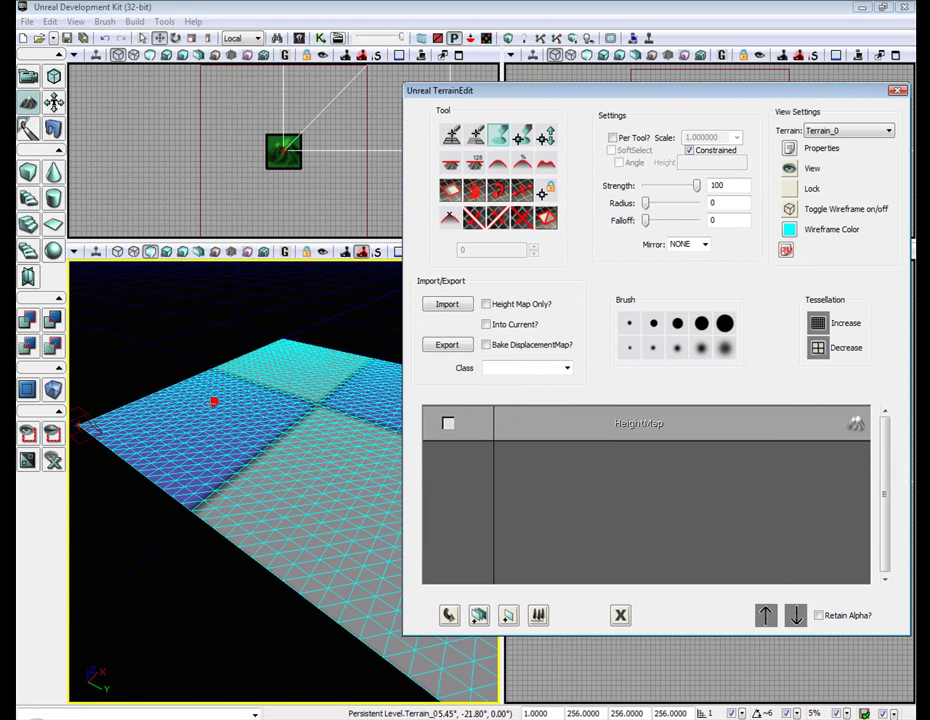
right_click_drag(213, 401, 230, 440)
left_click(819, 328)
left_click(450, 405)
right_click_drag(257, 326, 200, 360)
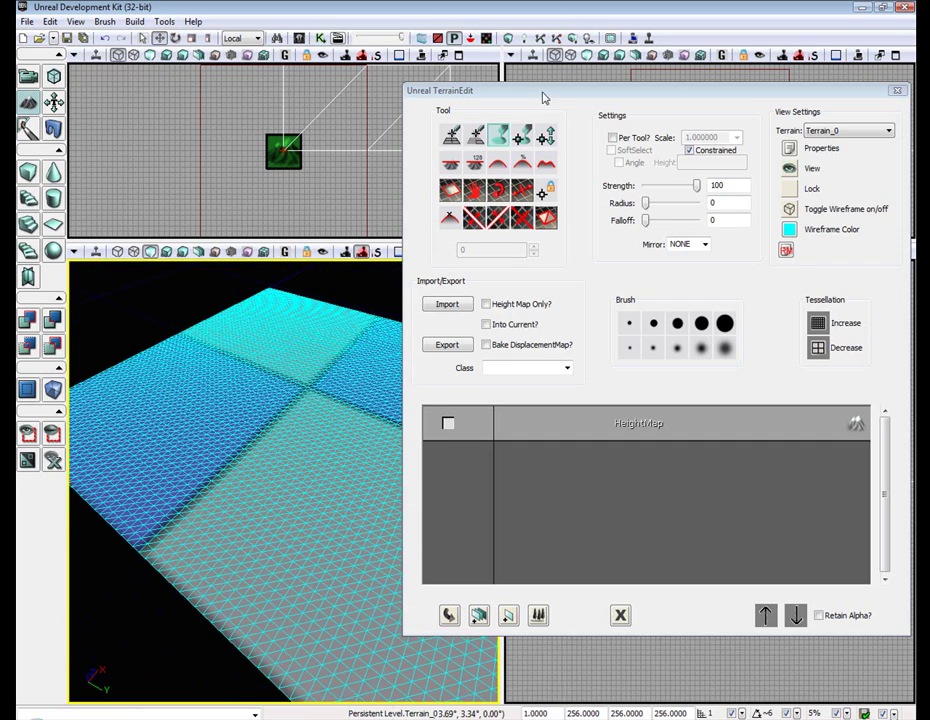
Raise hills across the middle of the terrain with the Paint tool and the largest hard brush, using radius and falloff 128
left_click_drag(545, 97, 573, 90)
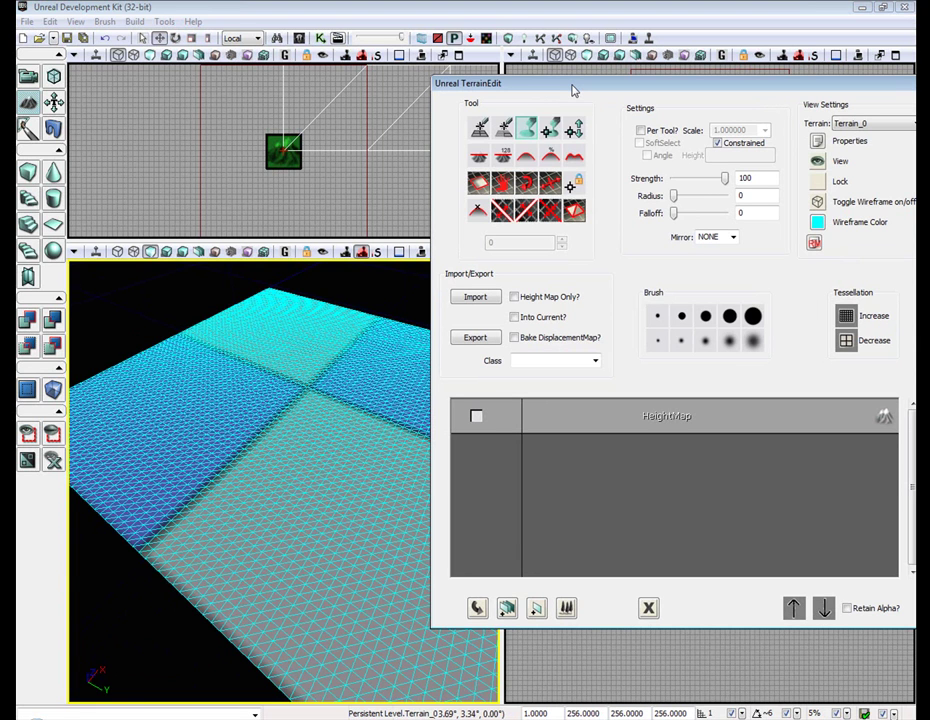
left_click(528, 131)
left_click(755, 317)
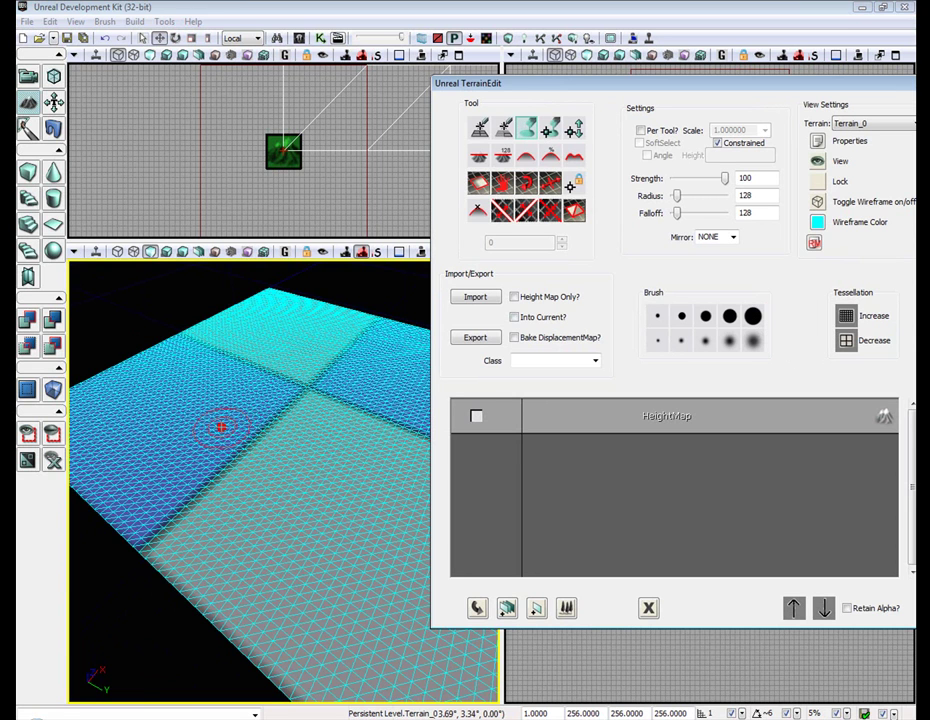
mouse_move(214, 426)
left_mouse_down("ctrl")
mouse_move(253, 407)
mouse_move(272, 496)
mouse_move(266, 357)
mouse_move(409, 388)
mouse_move(191, 332)
mouse_move(190, 351)
mouse_move(307, 442)
mouse_move(163, 477)
mouse_move(179, 492)
mouse_move(149, 432)
mouse_move(270, 436)
mouse_move(297, 493)
mouse_move(349, 460)
mouse_move(380, 471)
mouse_move(369, 386)
mouse_move(381, 377)
mouse_move(284, 394)
mouse_move(425, 382)
left_mouse_up("ctrl")
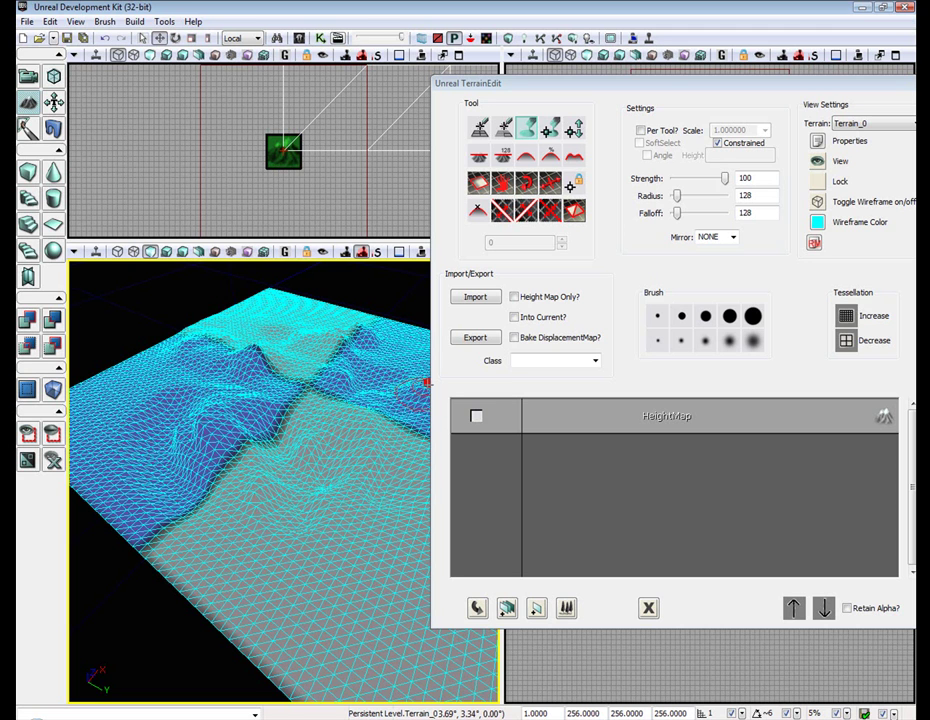
Form a raised plateau over the back of the terrain with the Flatten tool
left_click(481, 156)
mouse_move(252, 342)
left_mouse_down("ctrl")
mouse_move(214, 355)
mouse_move(235, 334)
mouse_move(224, 307)
mouse_move(279, 344)
mouse_move(357, 336)
mouse_move(307, 301)
mouse_move(385, 327)
left_mouse_up("ctrl")
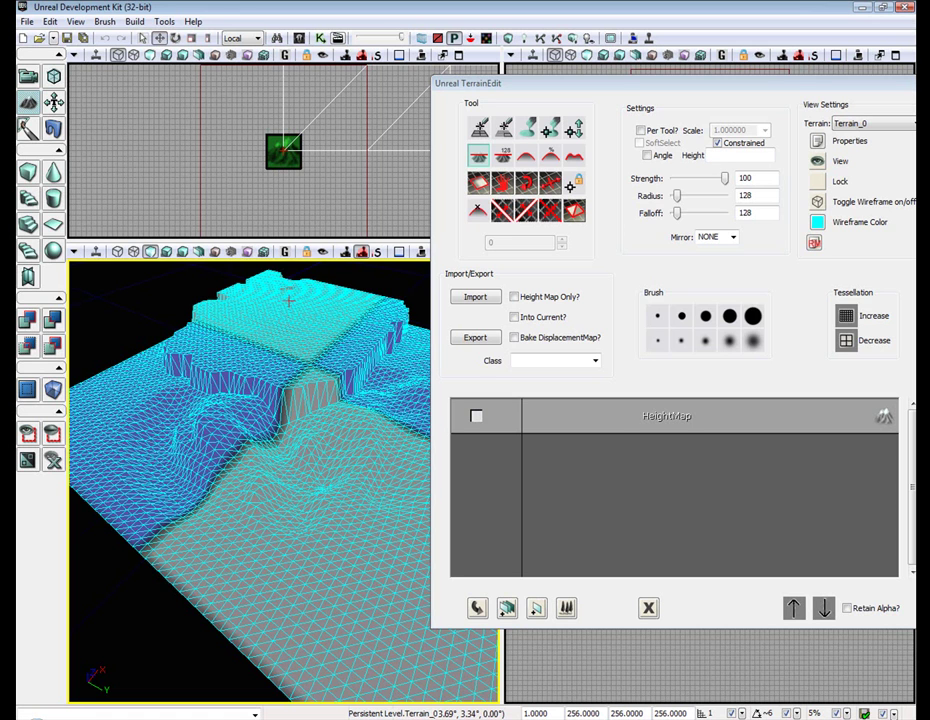
mouse_move(287, 292)
right_mouse_down()
mouse_move(287, 270)
mouse_move(245, 270)
right_mouse_up()
mouse_move(282, 374)
left_mouse_down("ctrl")
mouse_move(257, 345)
mouse_move(392, 350)
mouse_move(320, 372)
mouse_move(255, 355)
left_mouse_up("ctrl")
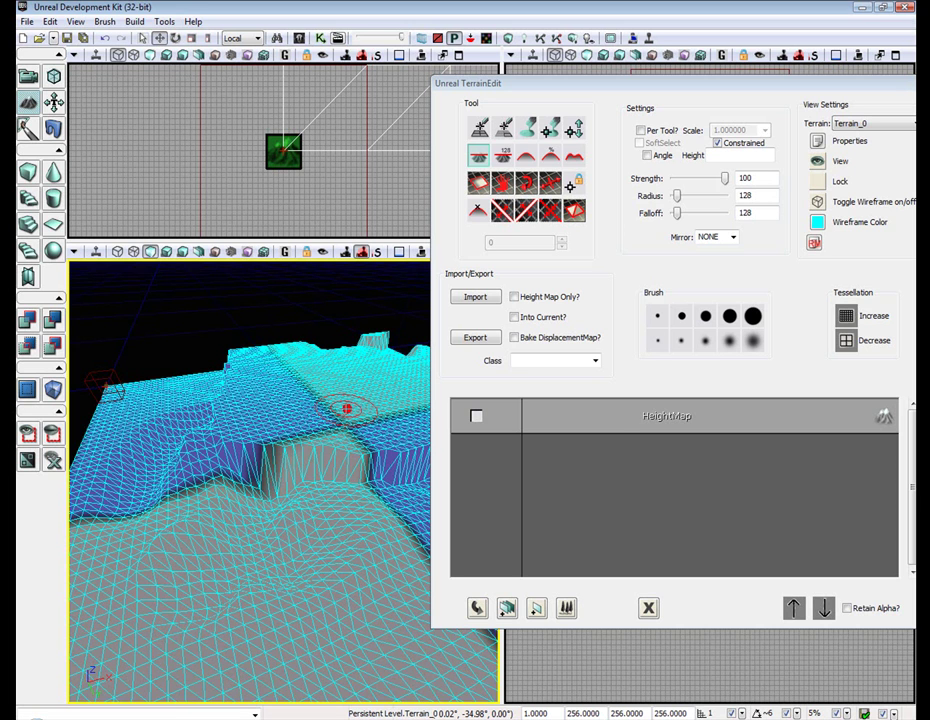
Soften the slopes around the plateau with the Smooth and Average tools
left_click(531, 159)
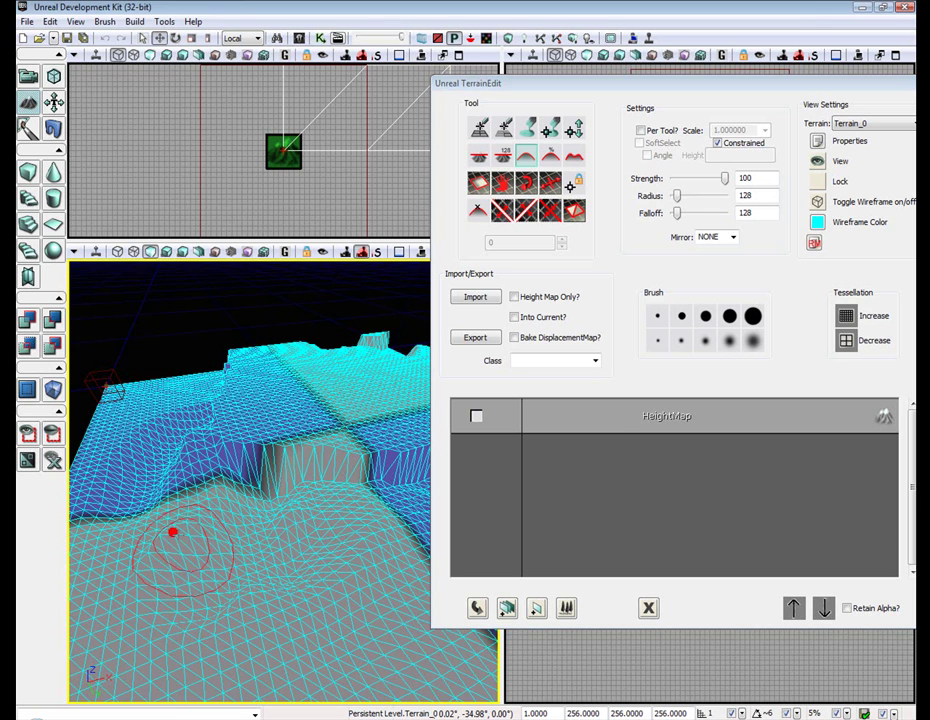
mouse_move(191, 465)
right_mouse_down()
mouse_move(111, 495)
mouse_move(268, 469)
mouse_move(357, 492)
mouse_move(313, 463)
right_mouse_up()
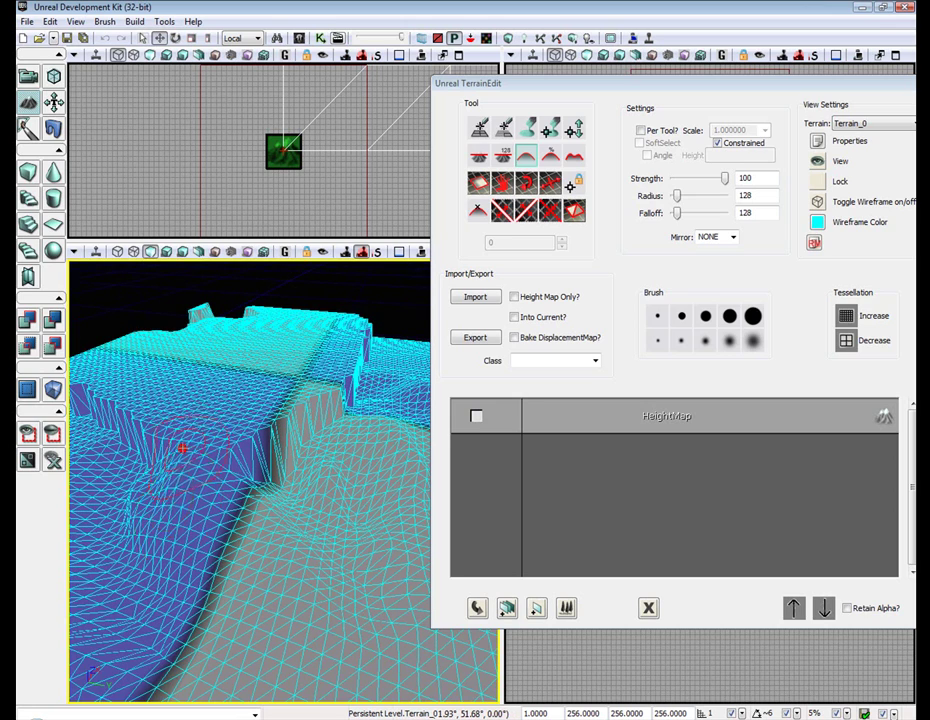
left_click(555, 157)
right_click_drag(335, 382, 301, 380)
left_click_drag(301, 380, 266, 343)
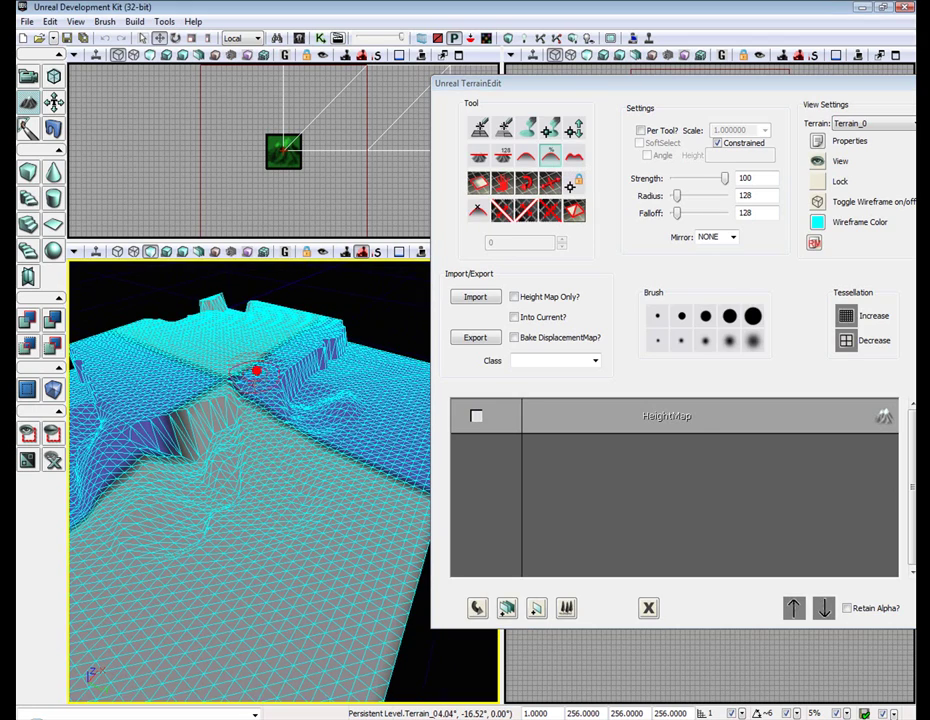
mouse_move(278, 434)
right_mouse_down()
mouse_move(270, 464)
mouse_move(299, 381)
right_mouse_up()
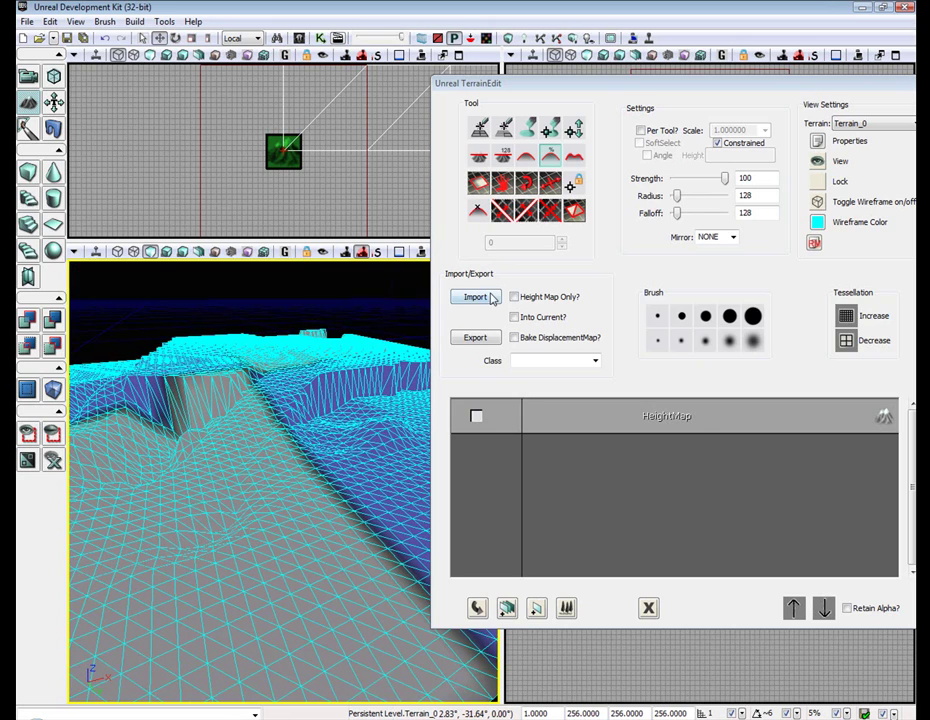
Roughen a side corner of the terrain into jagged spikes with the Noise tool
left_click(572, 161)
mouse_move(360, 390)
right_mouse_down()
mouse_move(378, 428)
mouse_move(313, 388)
right_mouse_up()
left_click_drag(313, 388, 366, 409, "ctrl")
mouse_move(366, 409)
right_mouse_down()
mouse_move(303, 457)
mouse_move(295, 448)
right_mouse_up()
mouse_move(295, 448)
left_mouse_down("ctrl")
mouse_move(247, 469)
mouse_move(361, 357)
mouse_move(347, 361)
left_mouse_up("ctrl")
mouse_move(347, 361)
right_mouse_down()
mouse_move(361, 374)
mouse_move(208, 394)
mouse_move(222, 420)
mouse_move(338, 369)
right_mouse_up()
left_click_drag(338, 369, 233, 400, "ctrl")
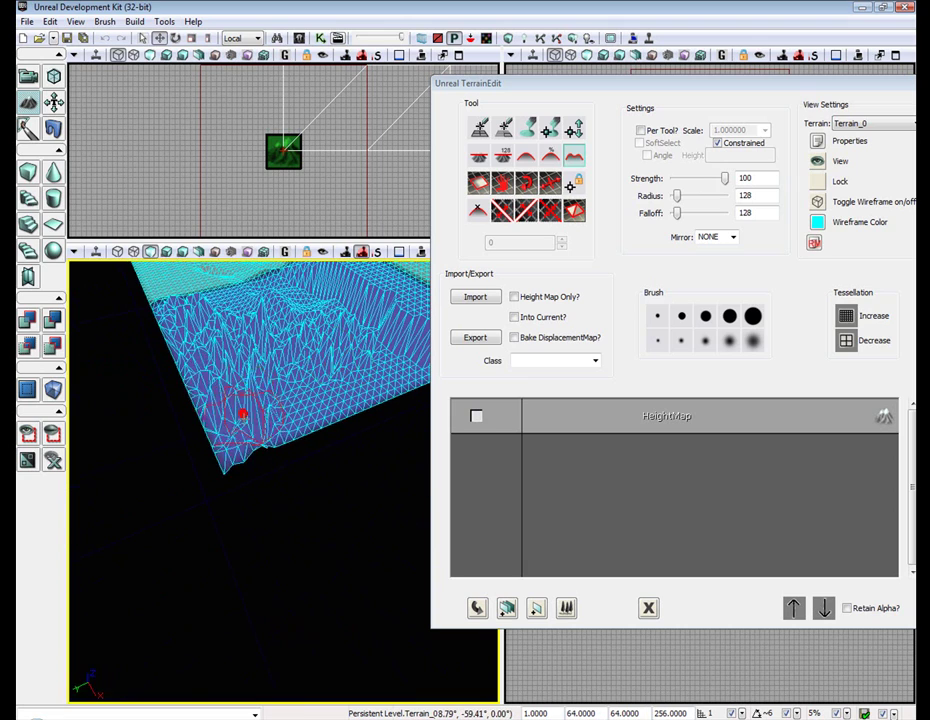
right_click_drag(355, 404, 125, 350)
right_click_drag(255, 440, 232, 470)
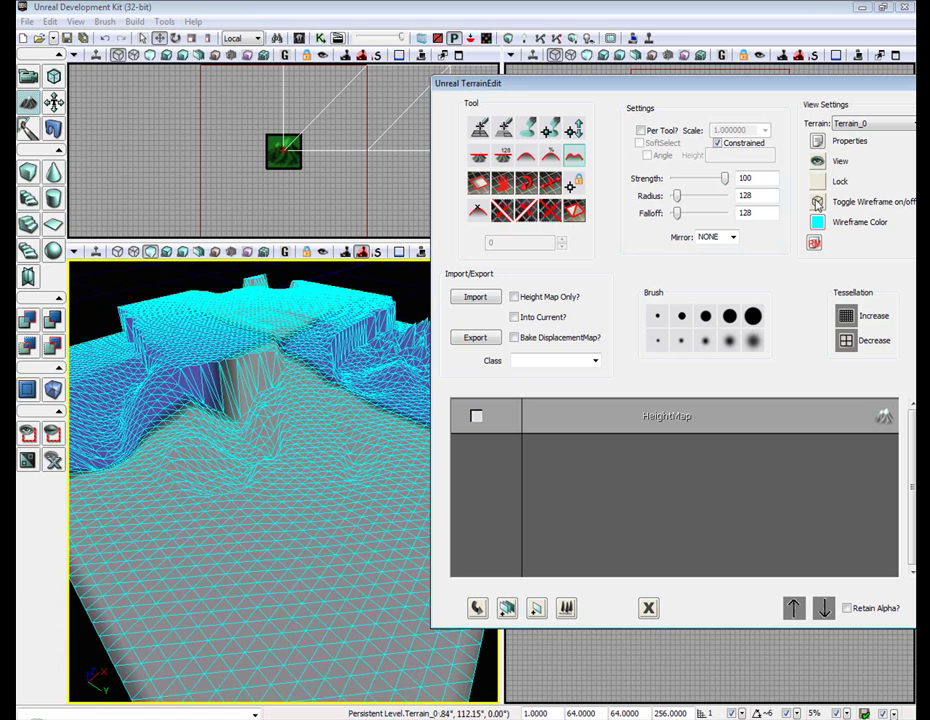
Turn off the terrain's wireframe display and close the terrain editor
left_click(818, 202)
mouse_move(152, 461)
right_mouse_down()
mouse_move(195, 417)
mouse_move(205, 366)
mouse_move(274, 357)
mouse_move(185, 366)
right_mouse_up()
left_click_drag(158, 354, 166, 454)
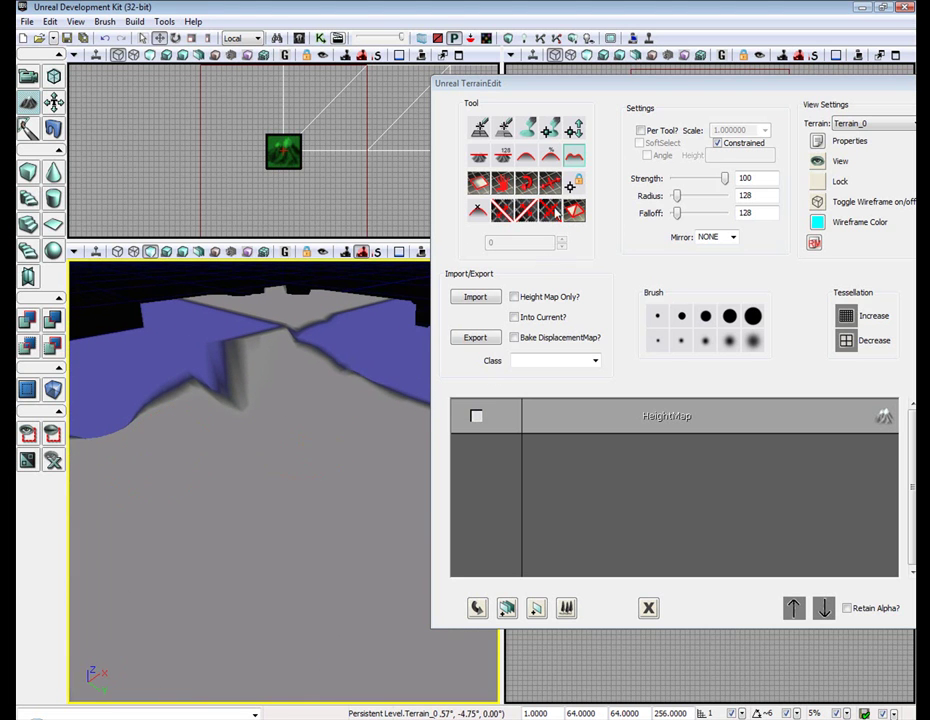
left_click_drag(903, 90, 813, 130)
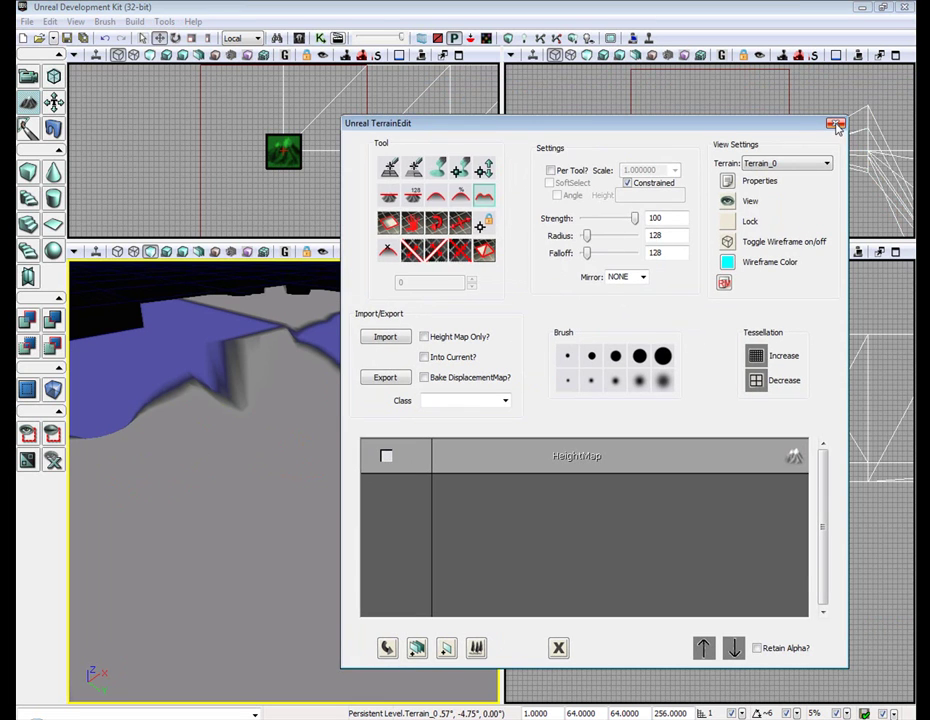
left_click(836, 125)
Add a DominantDirectionalLight actor on the terrain and show the perspective view in lit mode
right_click(267, 435)
mouse_move(282, 328)
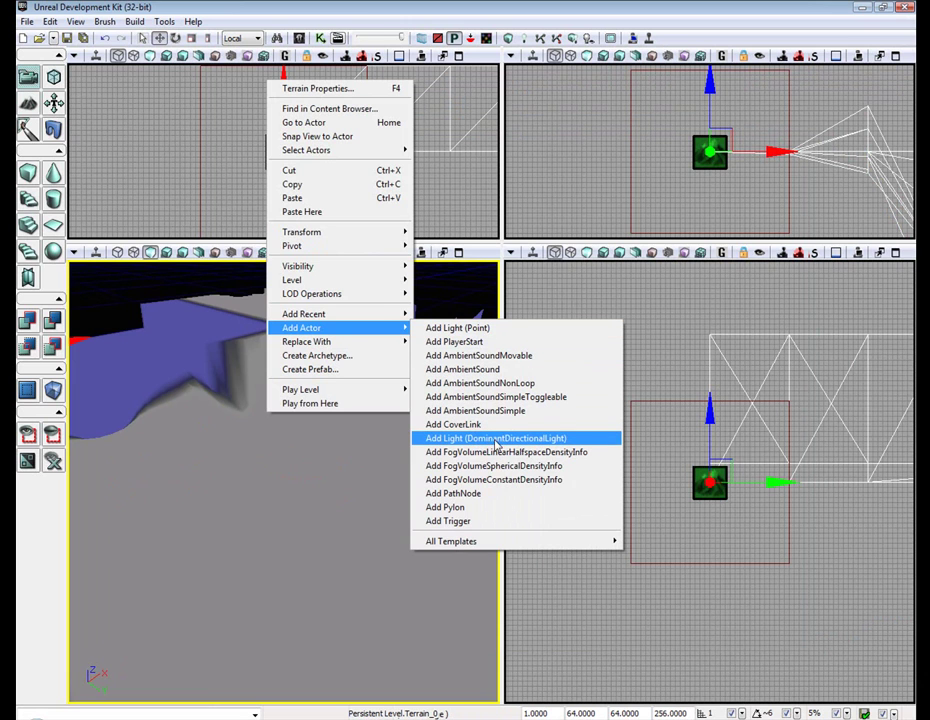
left_click(550, 441)
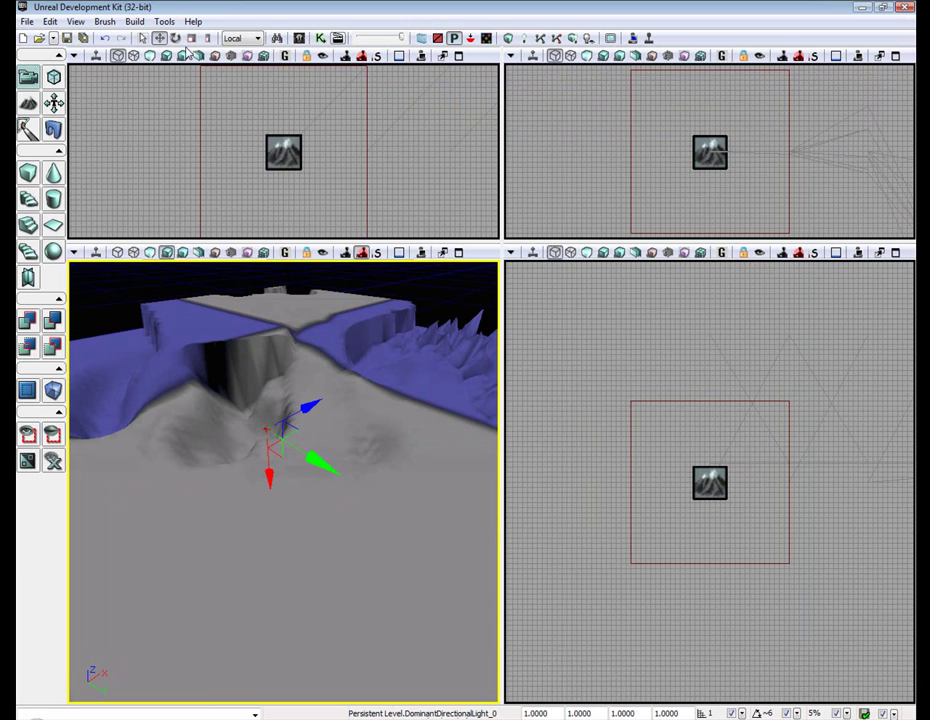
Rotate the directional light to change the angle at which it falls on the terrain
left_click(175, 38)
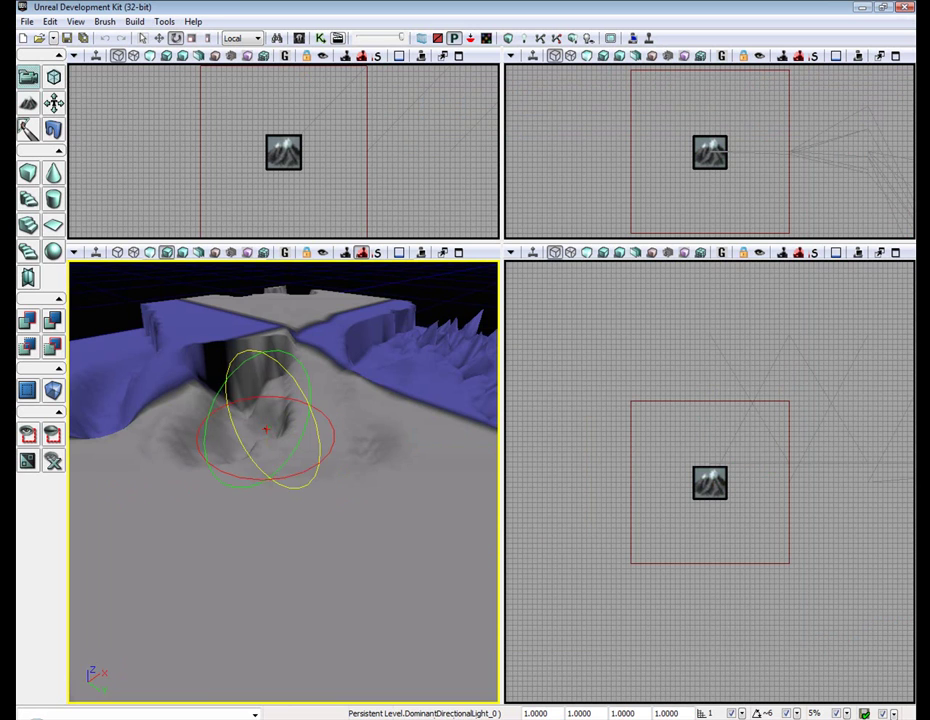
mouse_move(305, 405)
left_mouse_down()
mouse_move(346, 441)
mouse_move(294, 396)
left_mouse_up()
left_click(297, 375)
right_click_drag(297, 375, 297, 425)
Reopen the terrain editor and add a new terrain setup layer named Unreal_Tutorial_Sand in Package_0
left_click(28, 103)
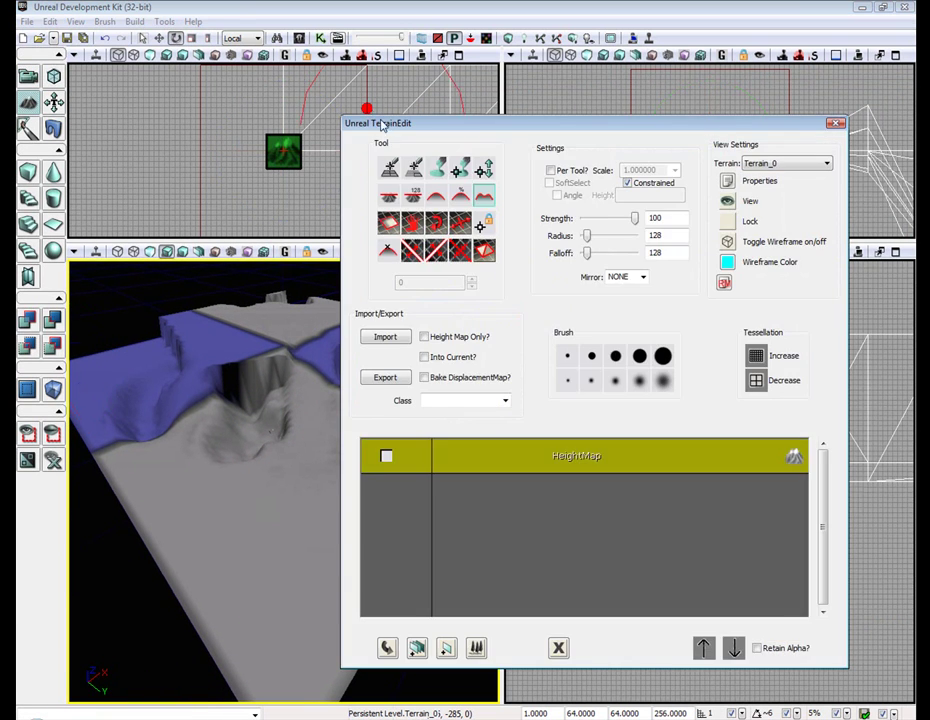
left_click_drag(372, 115, 512, 70)
right_click(556, 431)
left_click(592, 434)
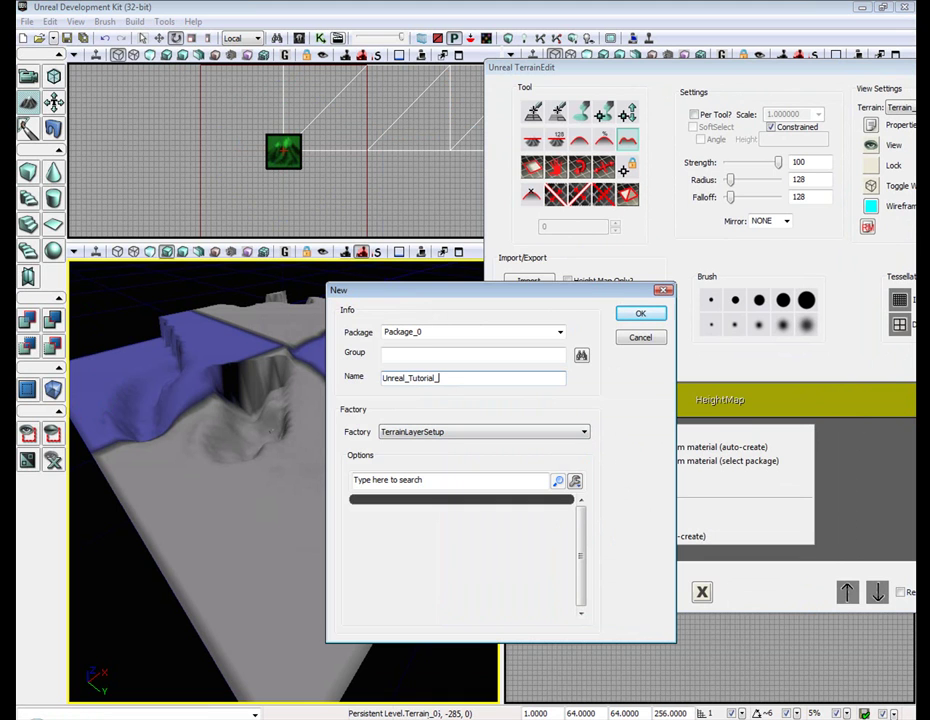
type("Unreal_Tutorial_Sand")
key("Return")
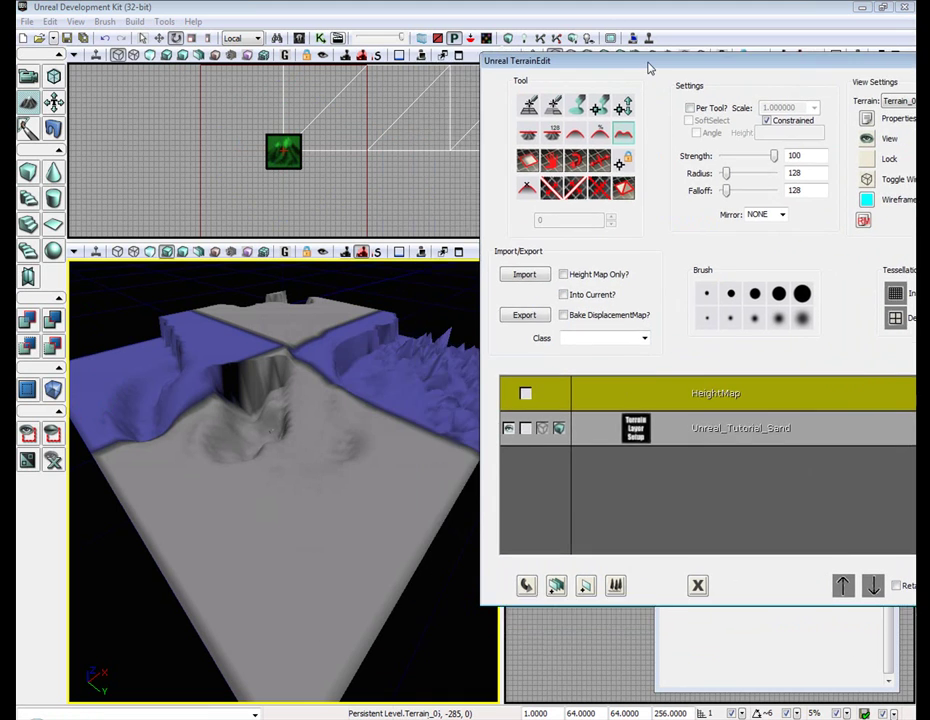
Select the Unreal_Tutorial_Sand layer and pick M_Sand_Master_VertPaint from the Cool Materials collection in the Content Browser
left_click(640, 424)
left_click(75, 21)
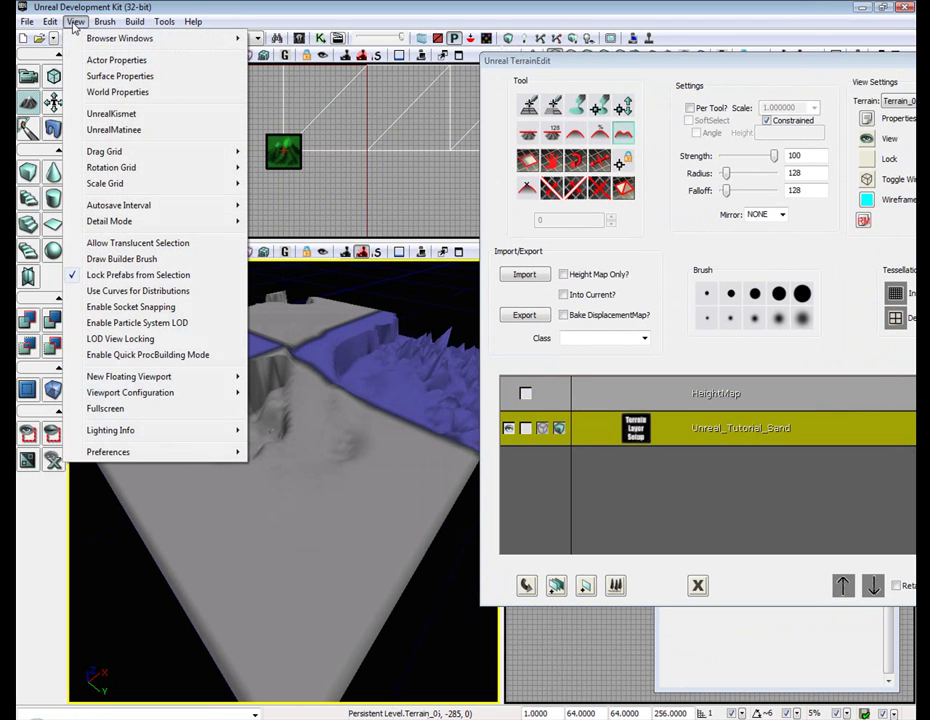
mouse_move(120, 38)
left_click(311, 39)
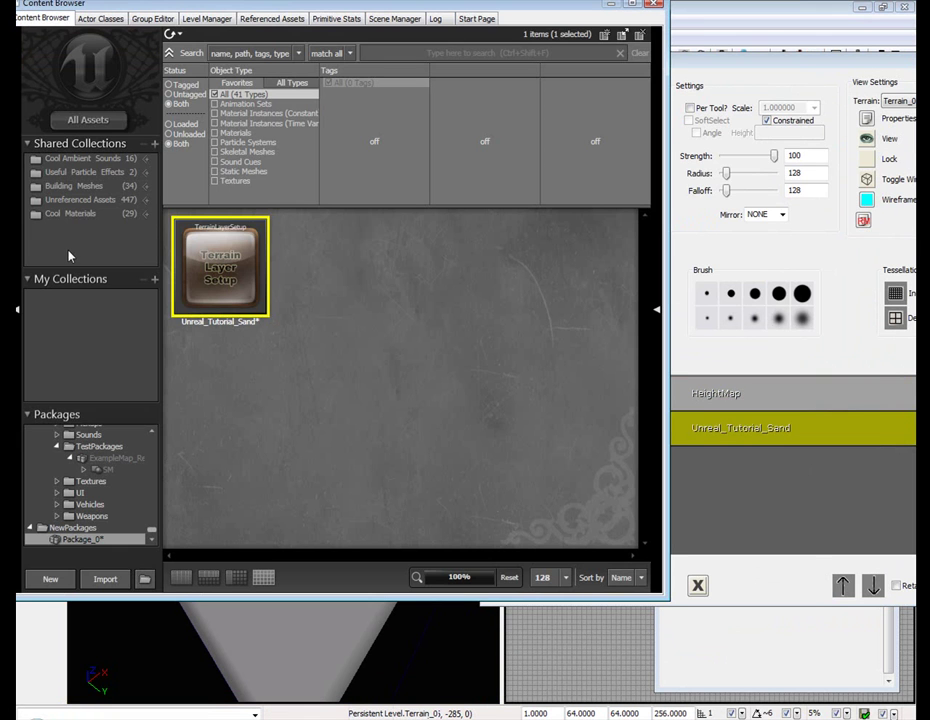
left_click(75, 215)
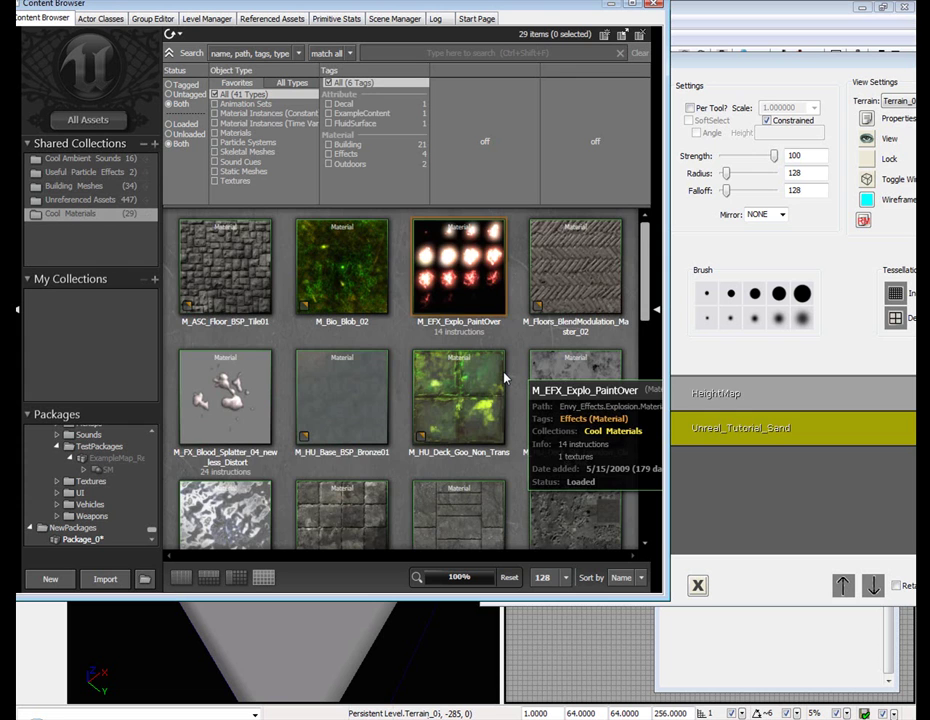
scroll(460, 365, "down", 3)
scroll(474, 372, "down", 5)
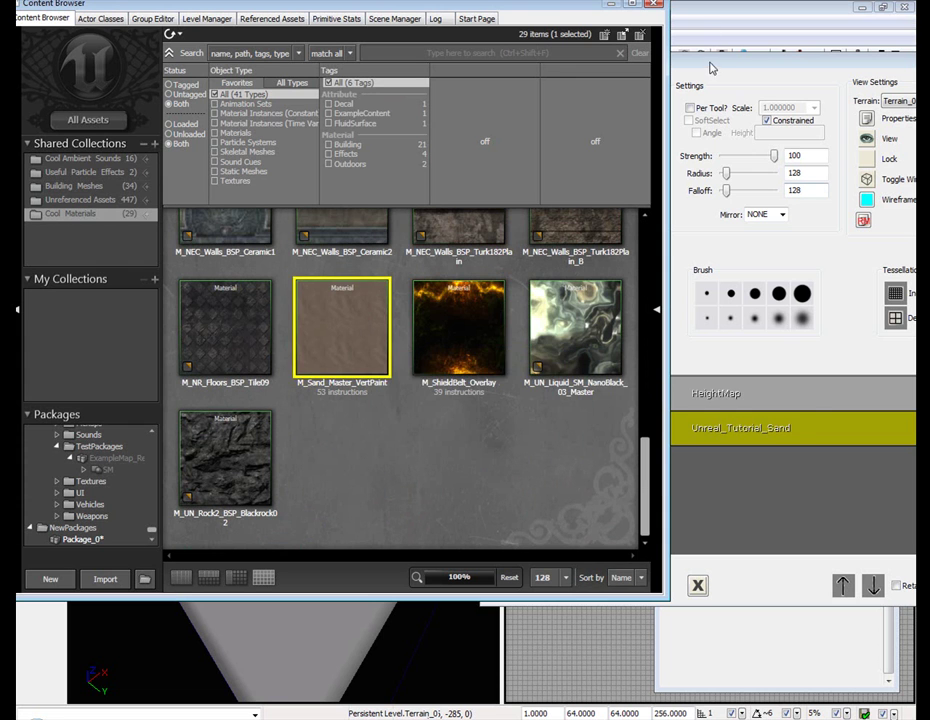
left_click_drag(713, 68, 697, 54)
right_click(628, 405)
left_click(682, 551)
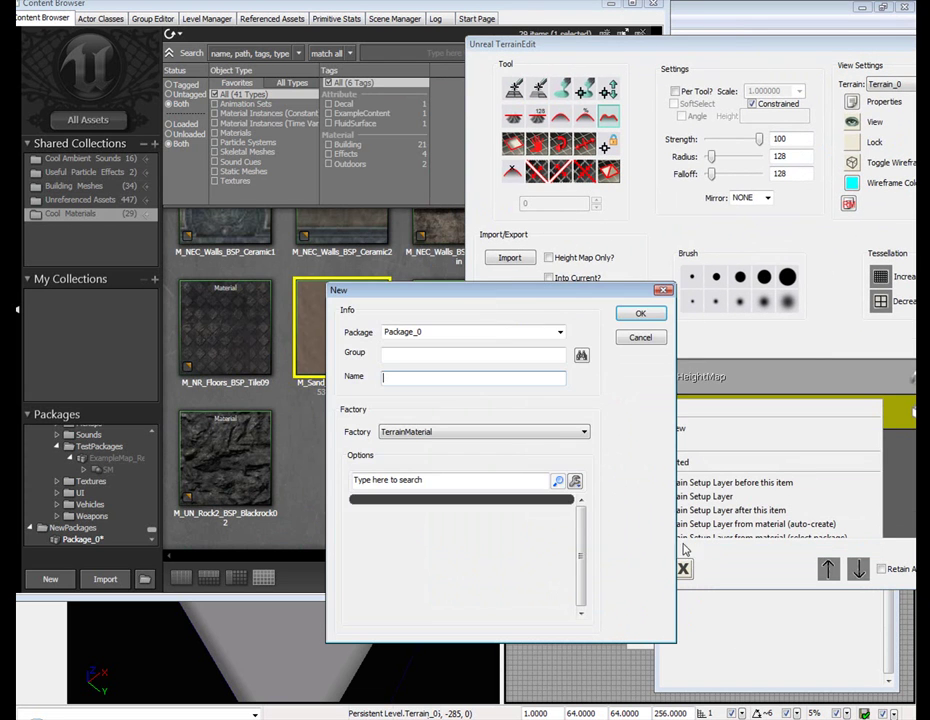
left_click_drag(568, 292, 450, 190)
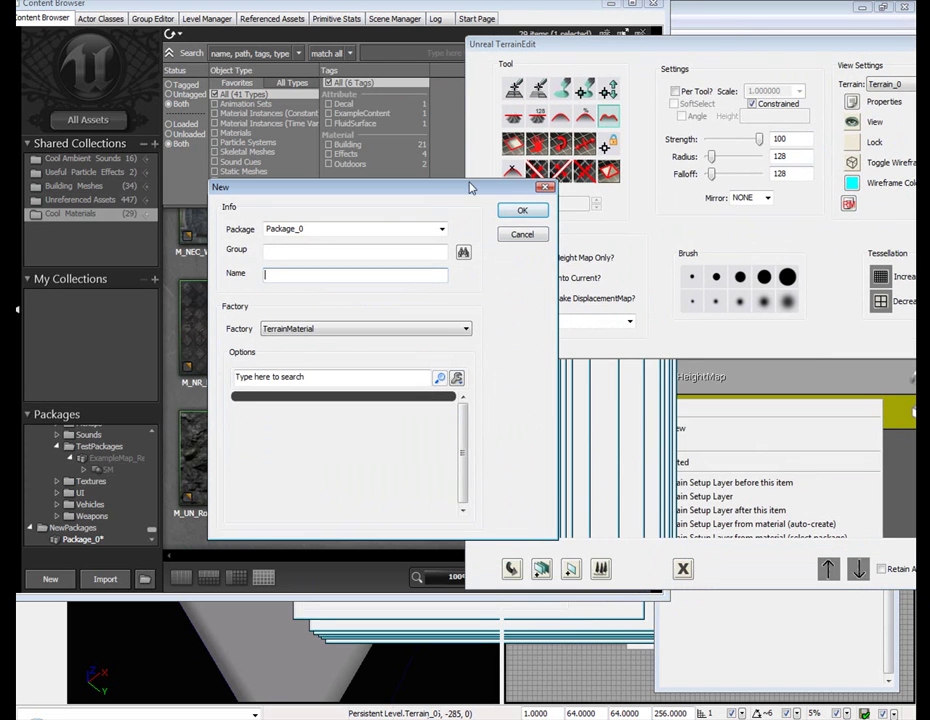
left_click(520, 233)
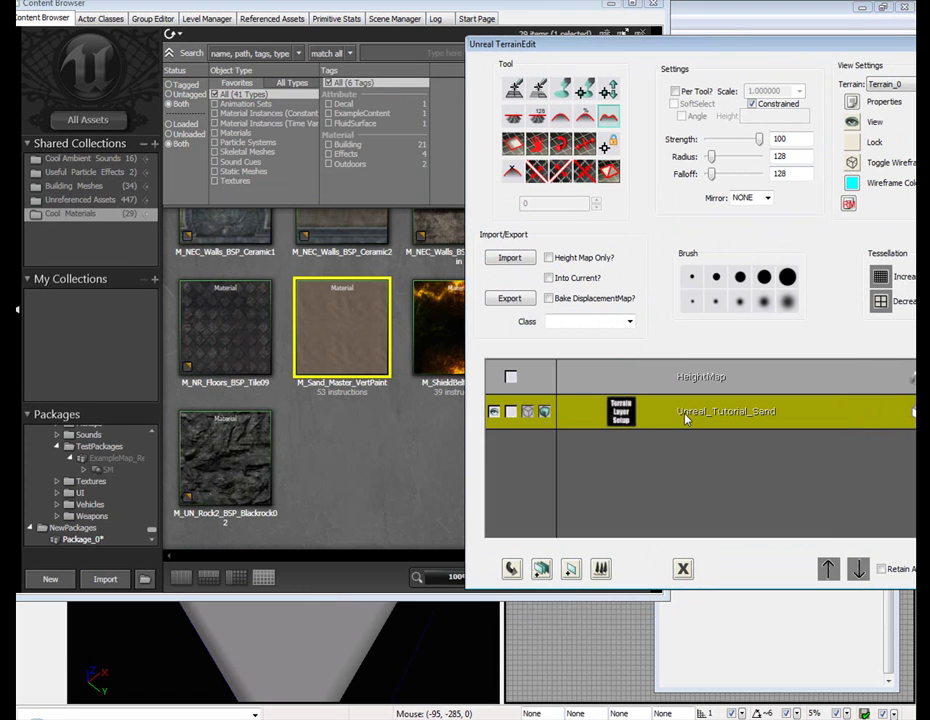
Add a new terrain material named SandMat in Package_0 to the Unreal_Tutorial_Sand layer
right_click(685, 413)
left_click(545, 566)
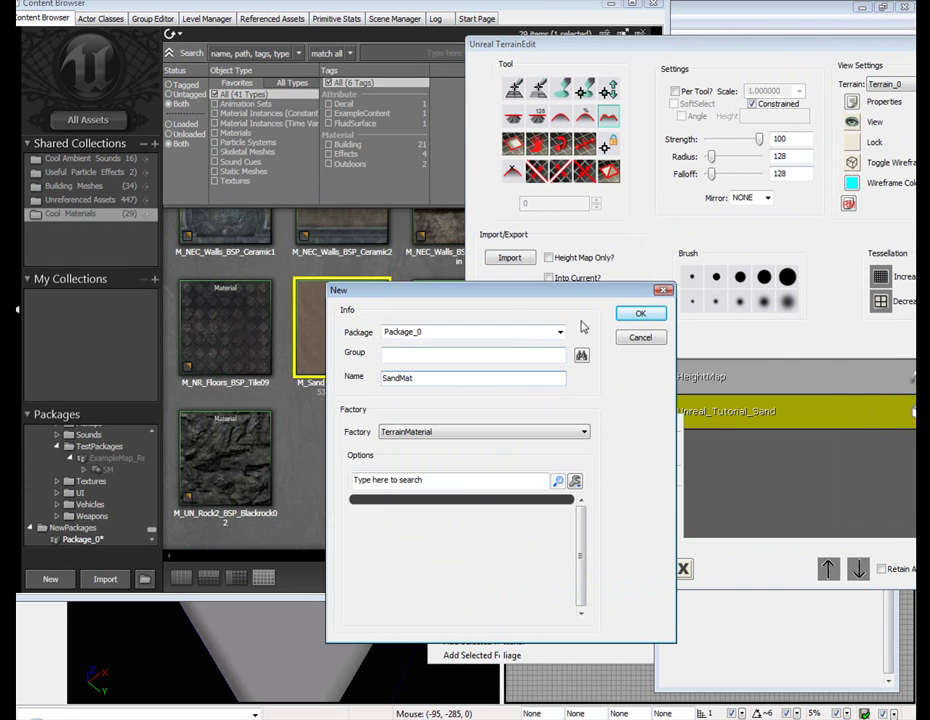
left_click(643, 314)
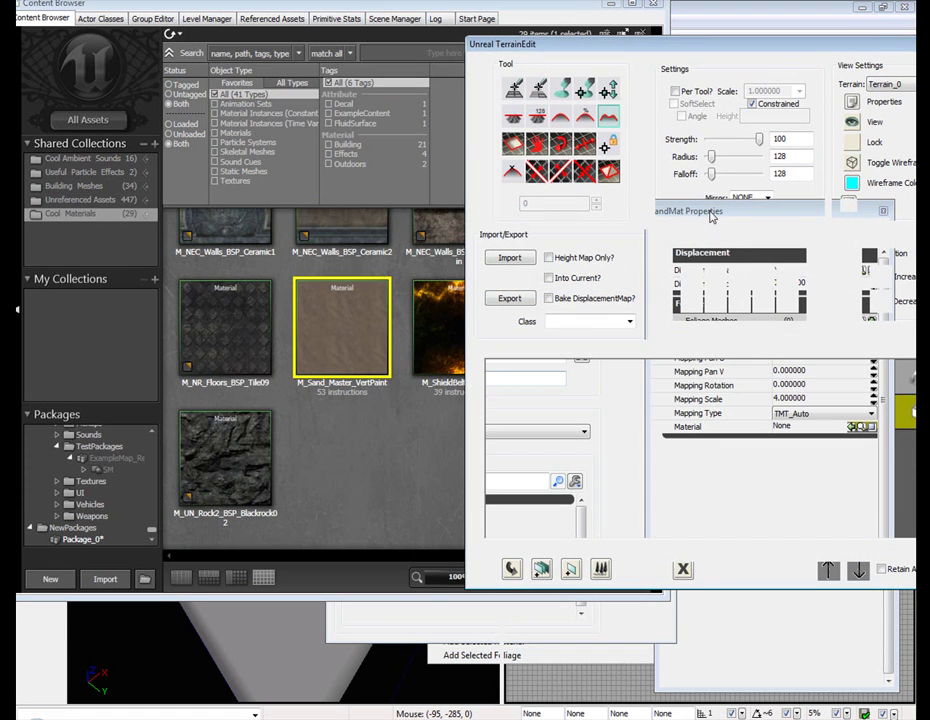
Open the properties of the SandMat terrain material in Package_0 and arrange the windows so they can be edited
left_click(305, 275)
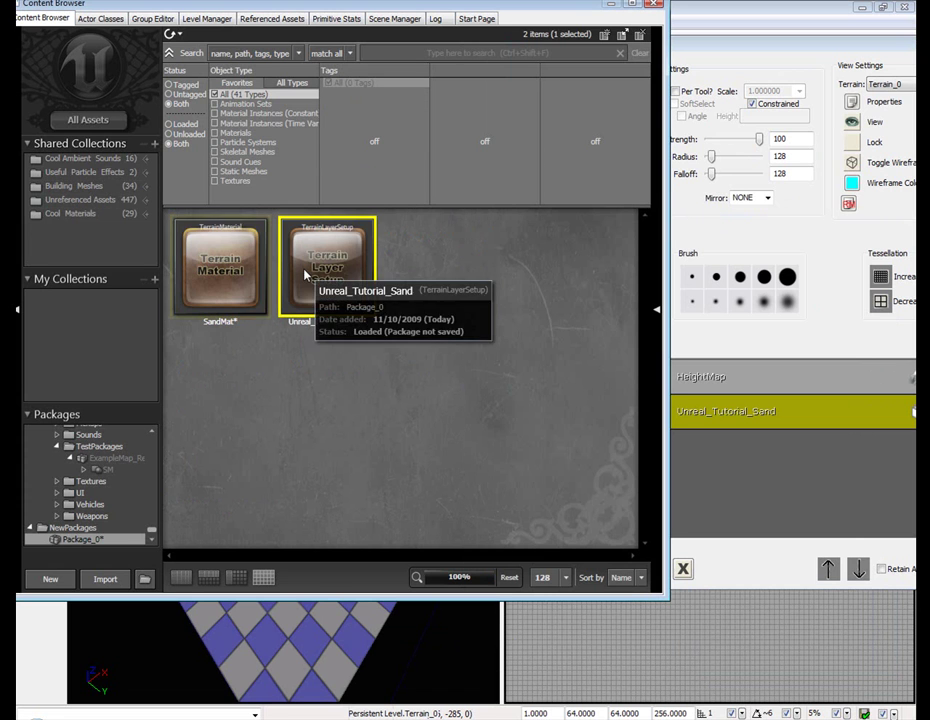
right_click(334, 273)
left_click(409, 299)
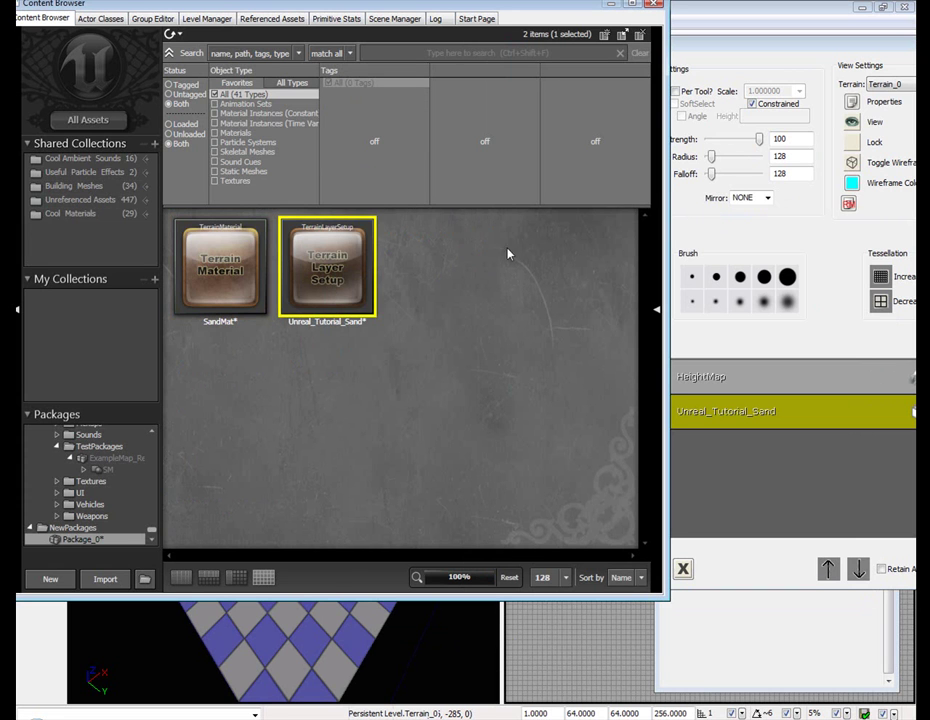
left_click(196, 257)
right_click(197, 256)
left_click(270, 278)
right_click(214, 250)
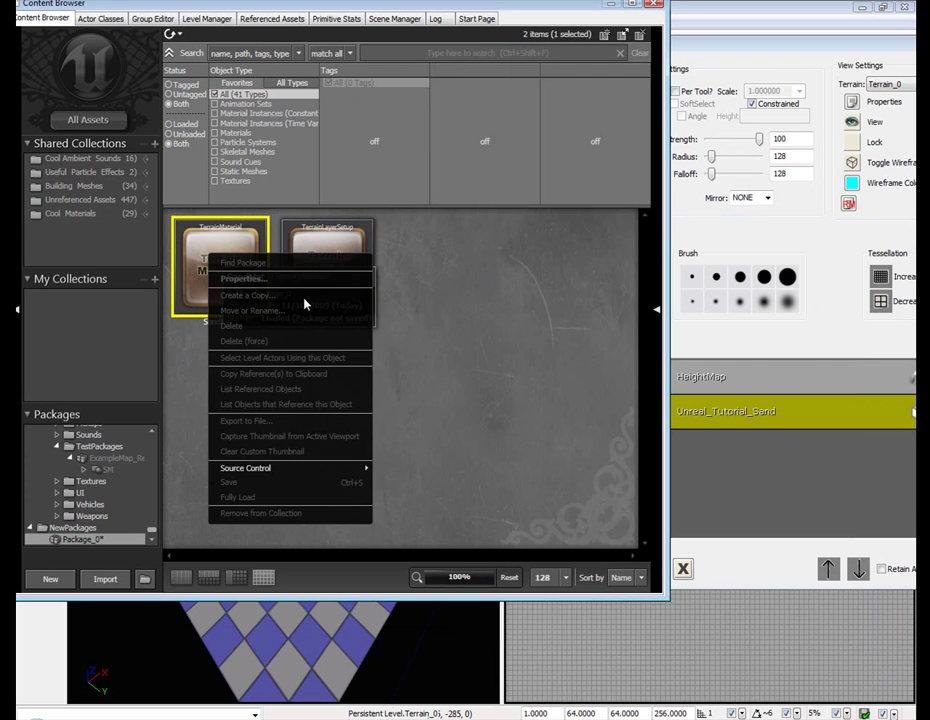
left_click(291, 276)
left_click_drag(370, 8, 407, 122)
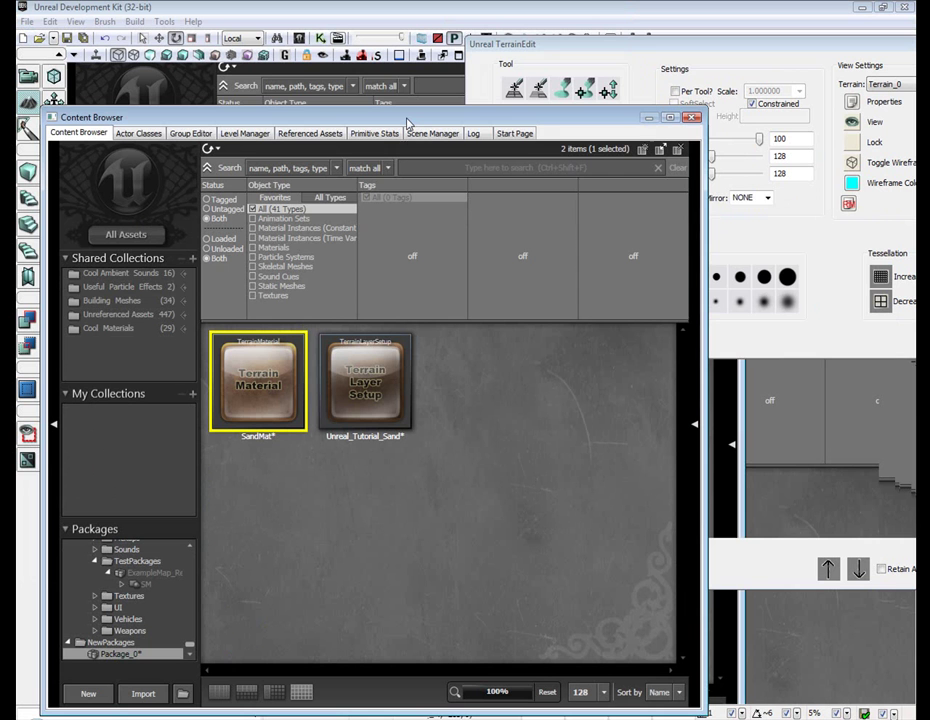
left_click_drag(600, 46, 271, 43)
left_click(729, 216)
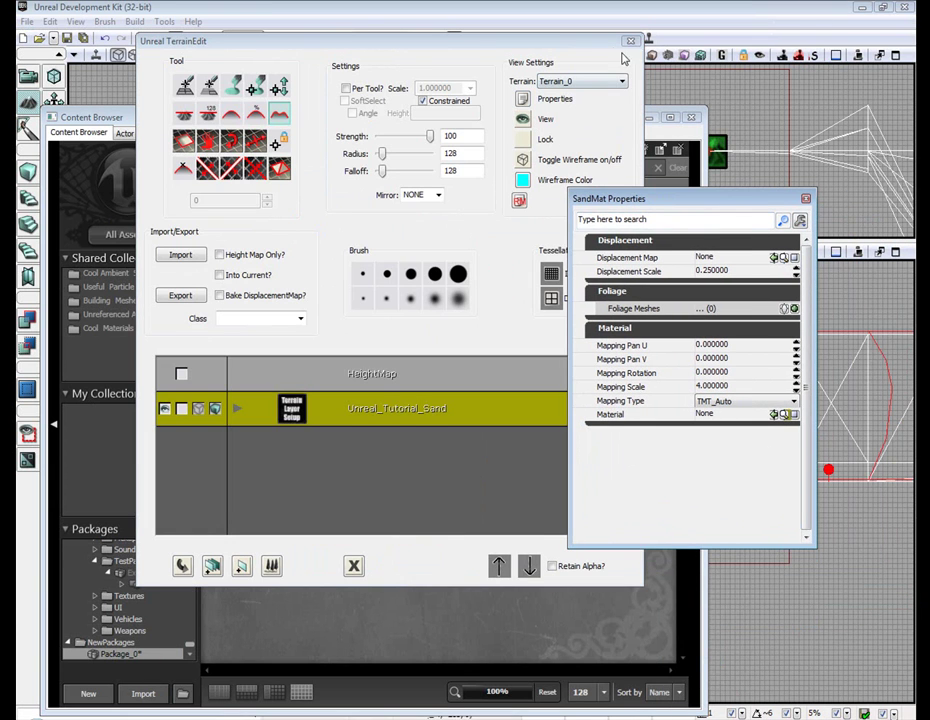
Select M_Sand_Master_VertPaint in the Cool Materials collection and assign it as SandMat's Material
left_click_drag(448, 40, 765, 39)
left_click(125, 328)
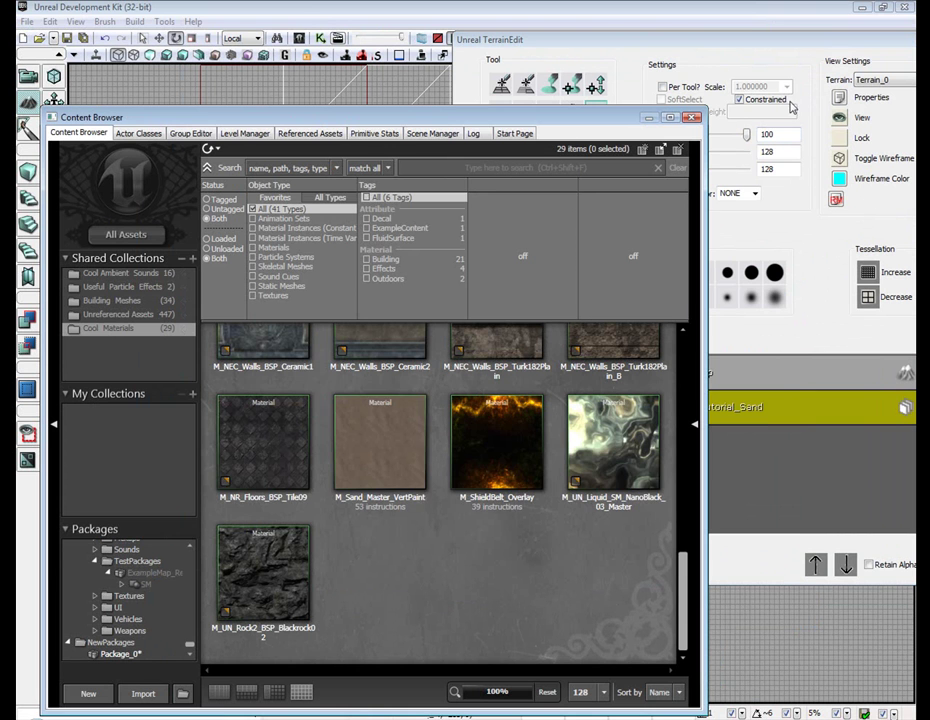
left_click(380, 446)
mouse_move(384, 473)
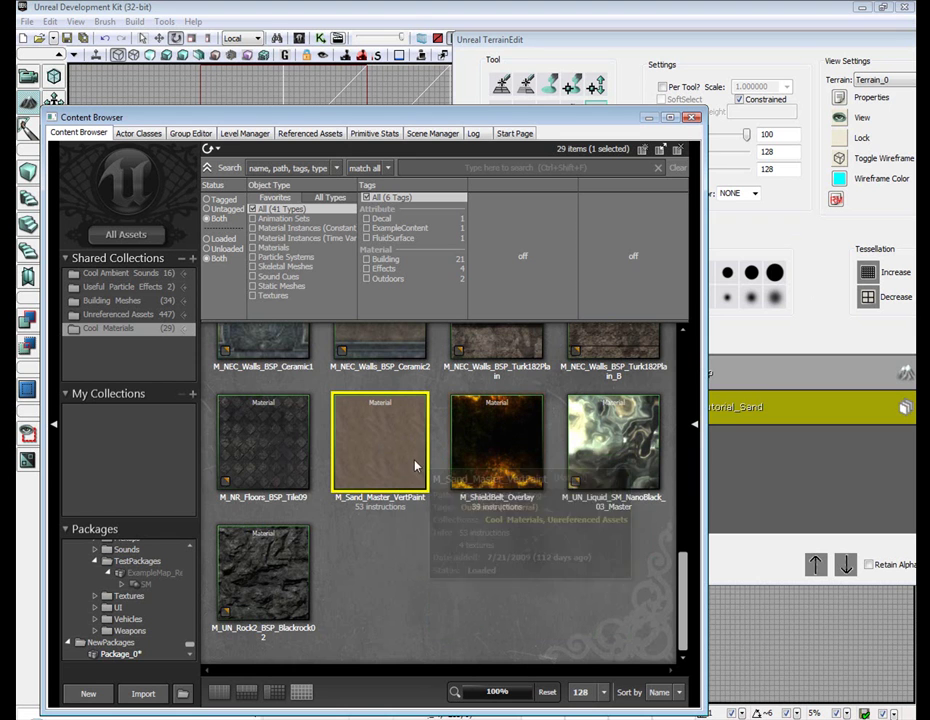
left_click_drag(778, 41, 575, 42)
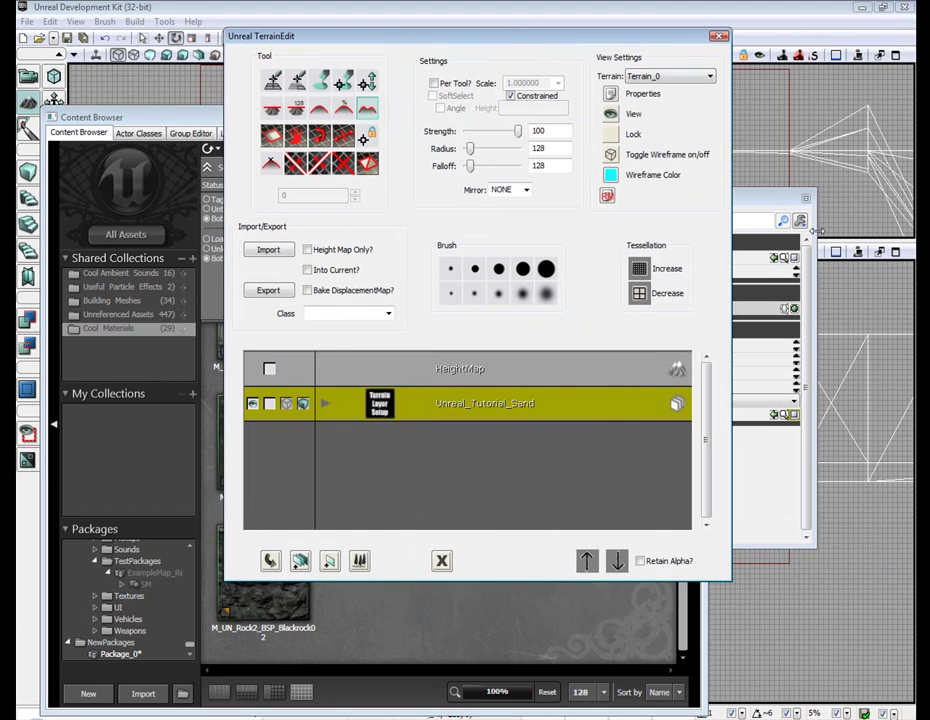
left_click_drag(773, 201, 643, 199)
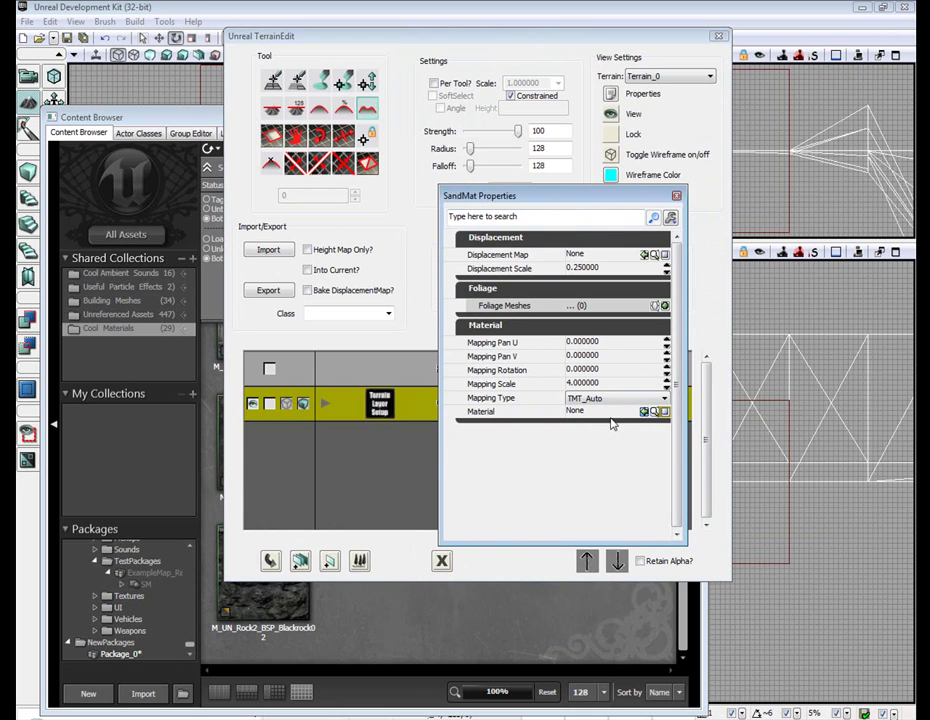
left_click(644, 412)
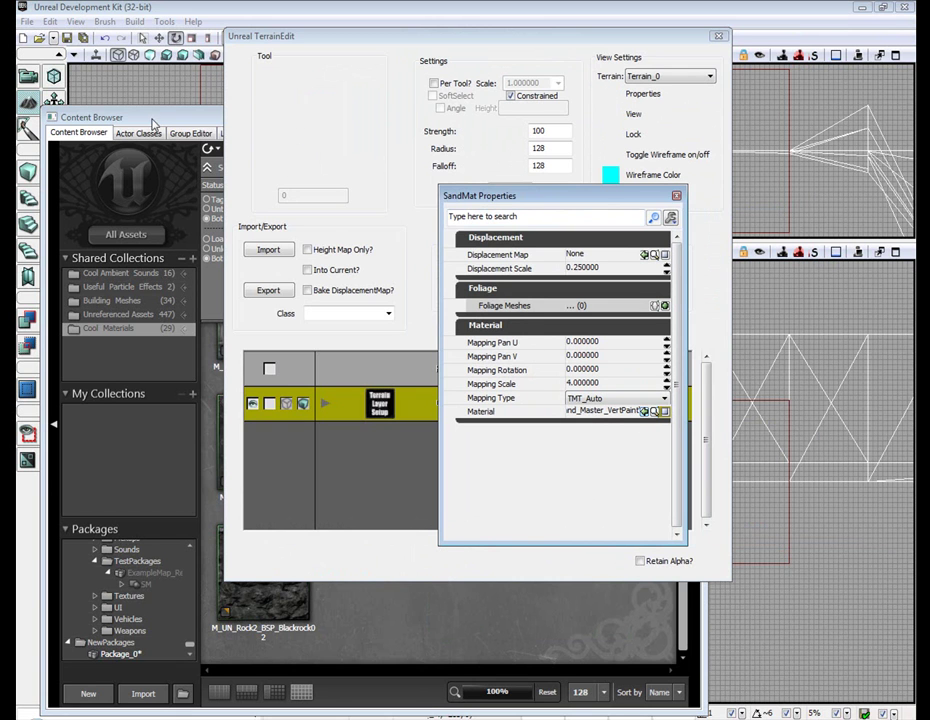
Close the Content Browser and terrain editor, keep SandMat's properties open, and examine the material on the terrain in the perspective view
left_click_drag(145, 120, 675, 117)
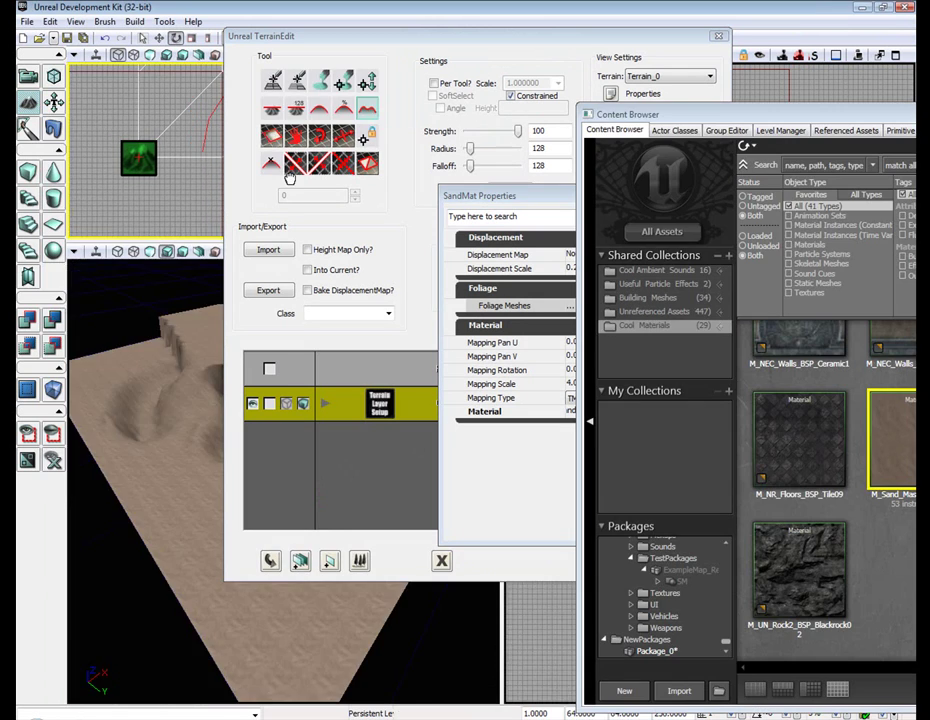
right_click_drag(218, 233, 166, 203)
left_click_drag(800, 120, 409, 143)
left_click(837, 139)
left_click(718, 37)
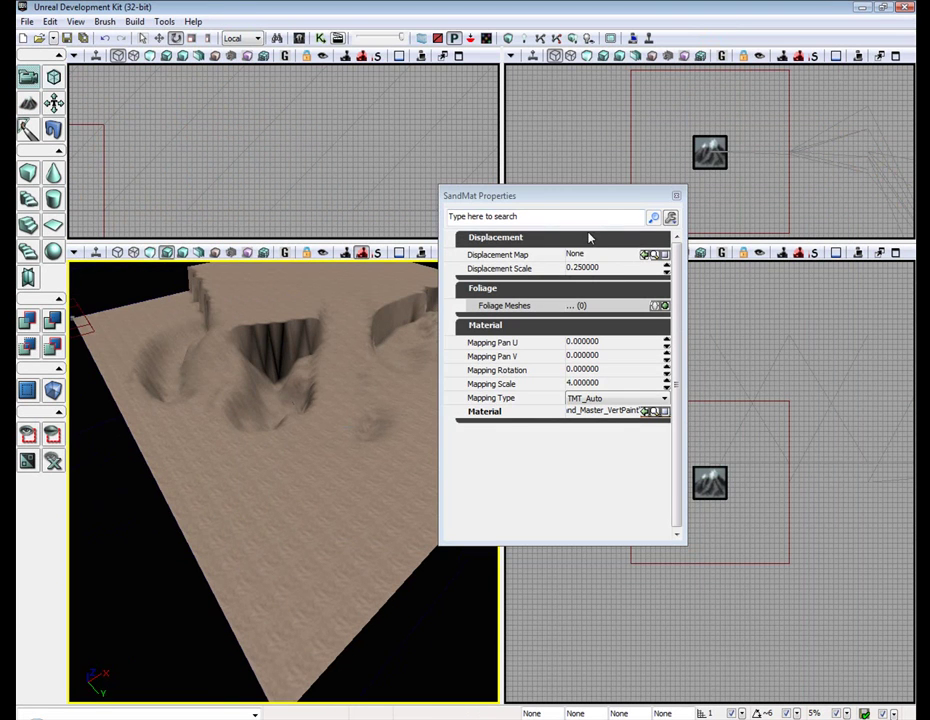
left_click_drag(643, 202, 815, 175)
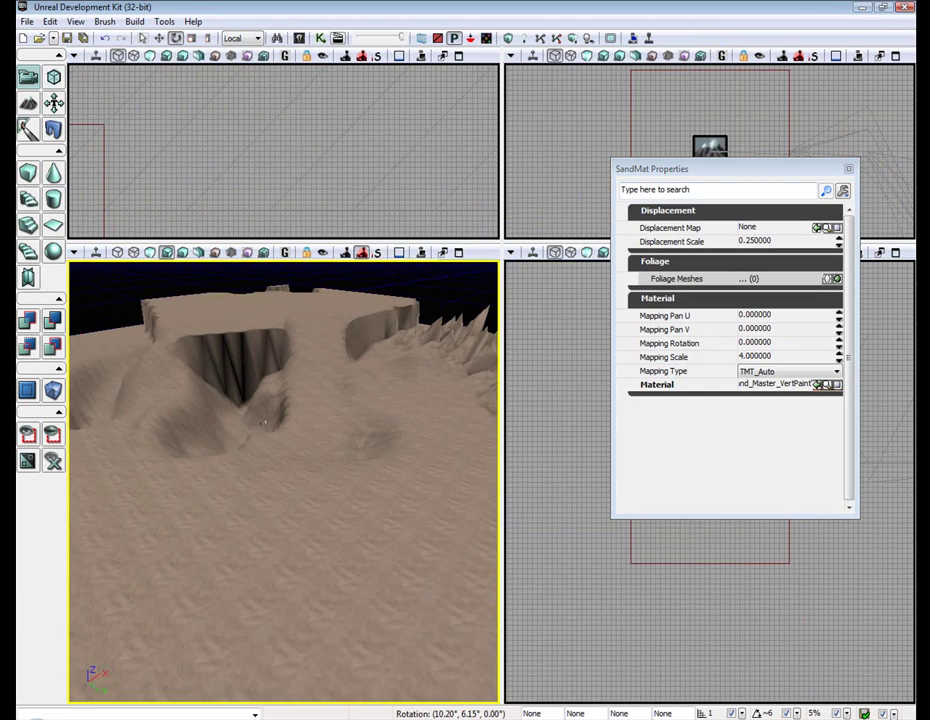
right_click_drag(283, 480, 402, 490)
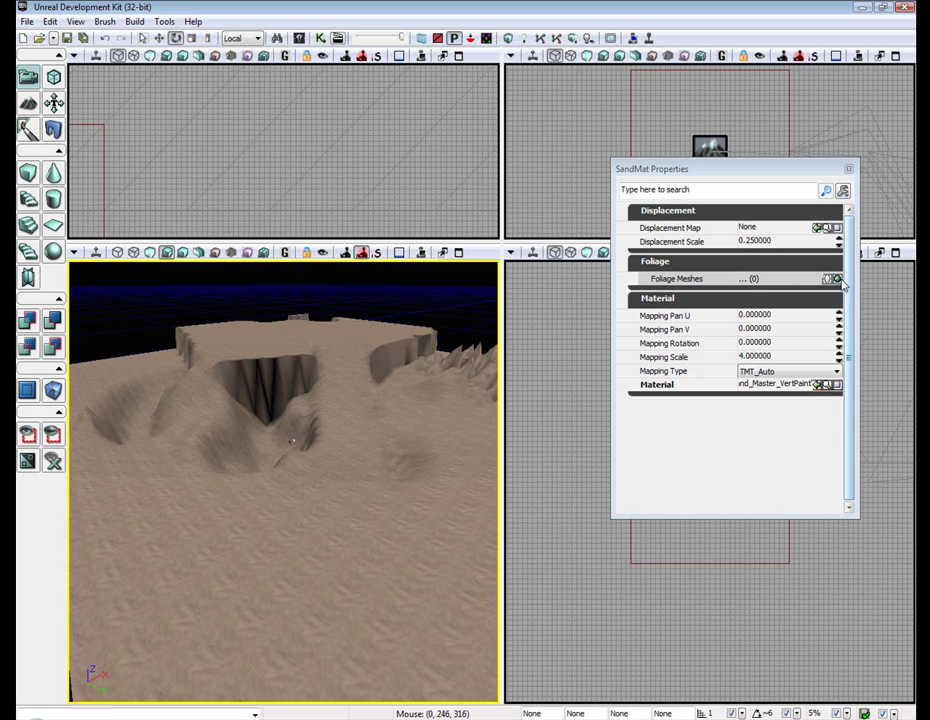
Add a Foliage Meshes entry to SandMat and search all assets in the Content Browser for "foliage"
left_click(838, 279)
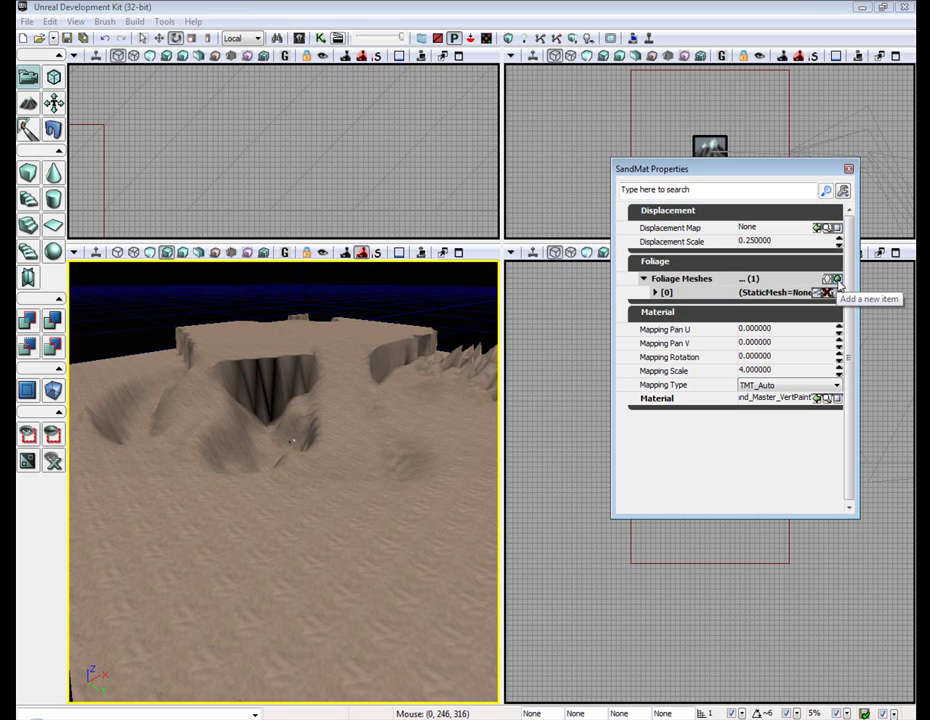
left_click(75, 21)
mouse_move(114, 35)
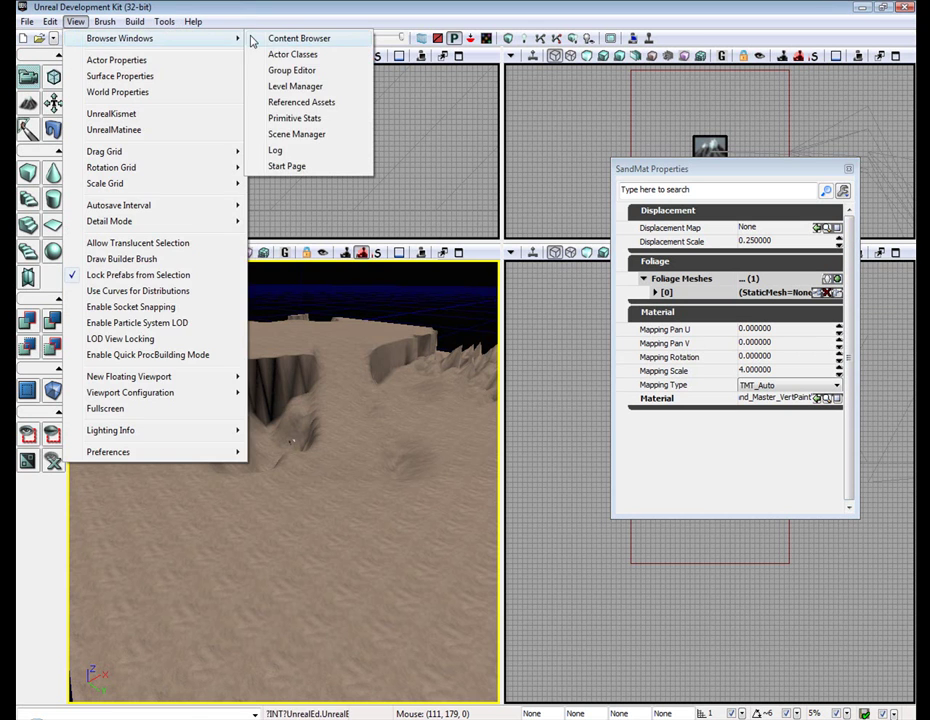
left_click(289, 35)
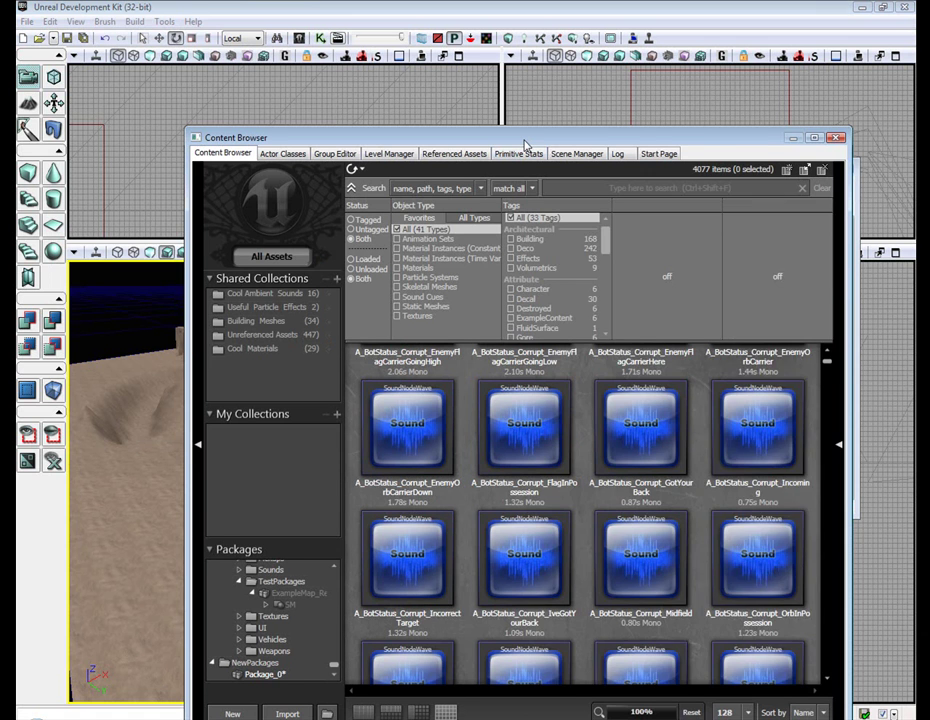
left_click_drag(525, 145, 377, 112)
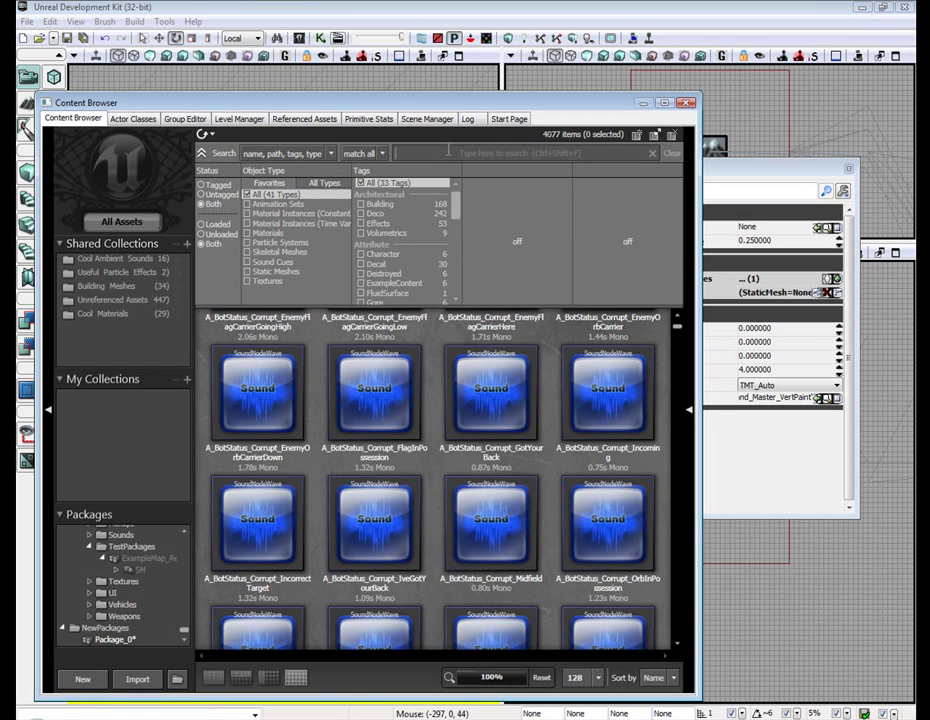
type("foliage")
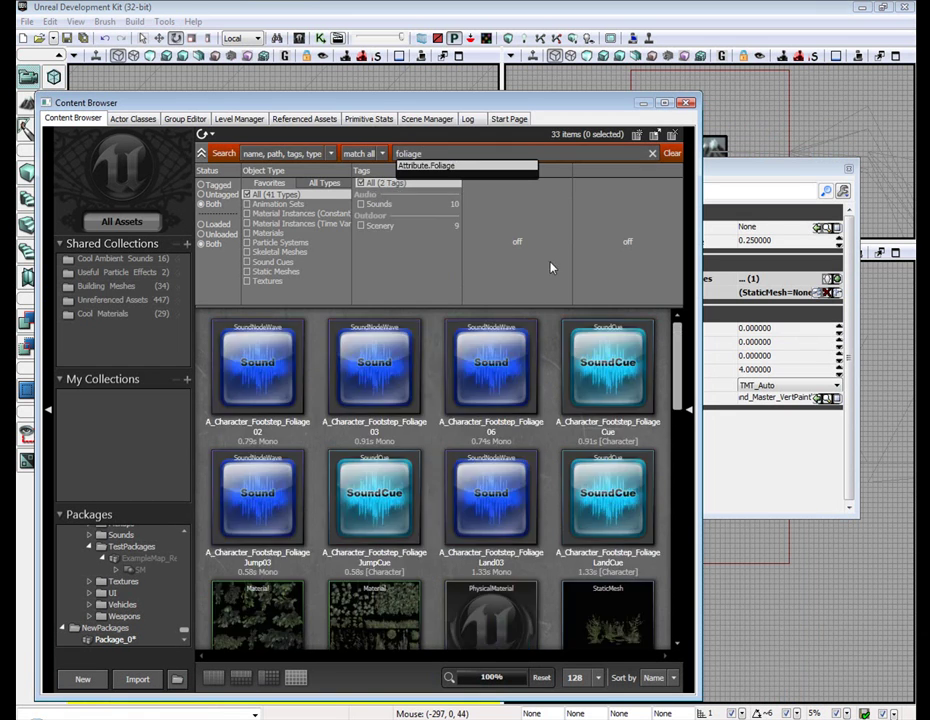
Assign S_UN_Foliage_SM_Foliage01 as the Static Mesh of SandMat's foliage entry [0] and close the Content Browser
left_click_drag(678, 390, 678, 440)
left_click(620, 420)
left_click(810, 188)
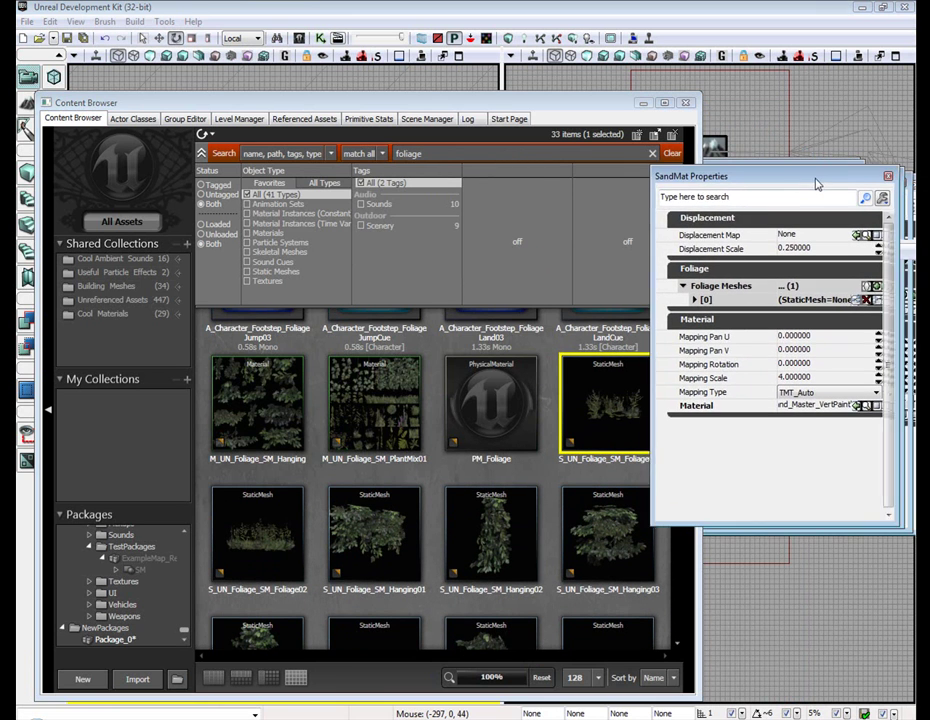
left_click(707, 292)
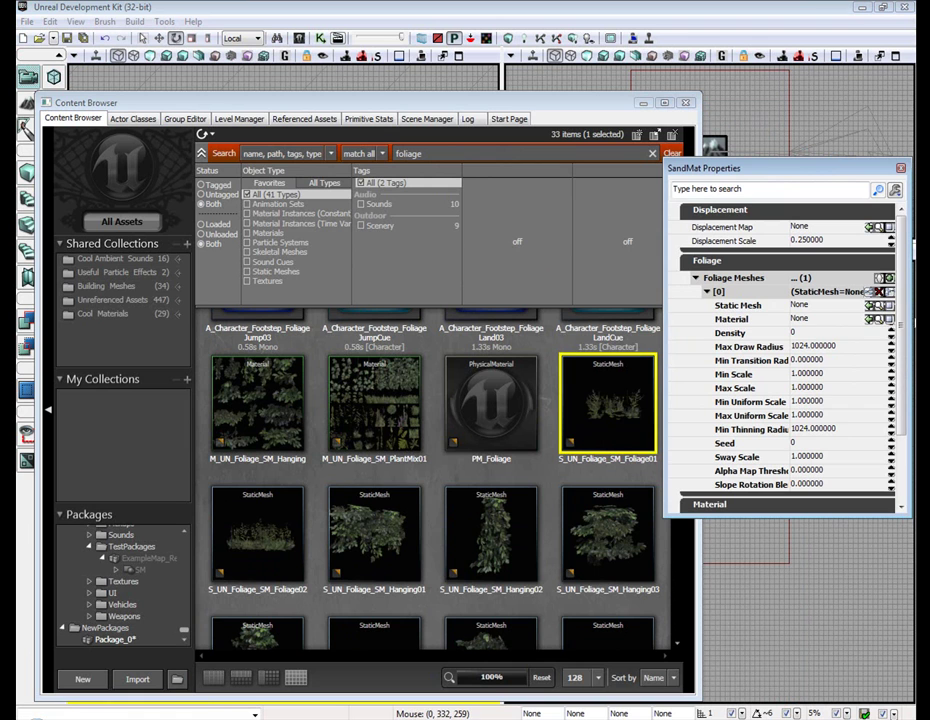
left_click(871, 305)
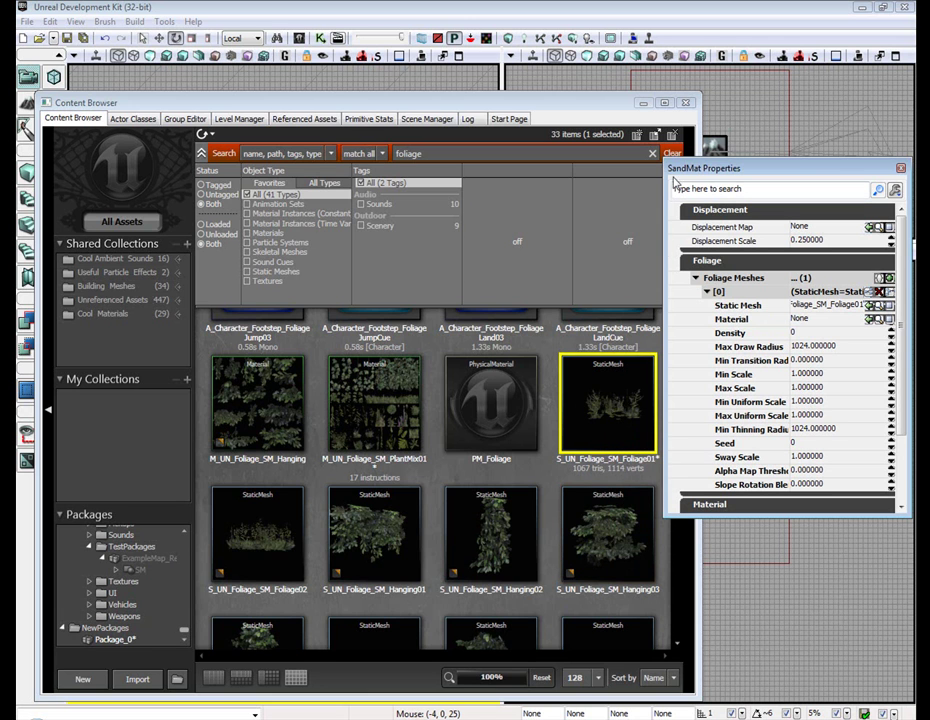
left_click(687, 105)
Set the Density of SandMat's foliage entry to 1 and view the terrain around the crater
right_click_drag(274, 376, 270, 390)
scroll(270, 390, "up", 4)
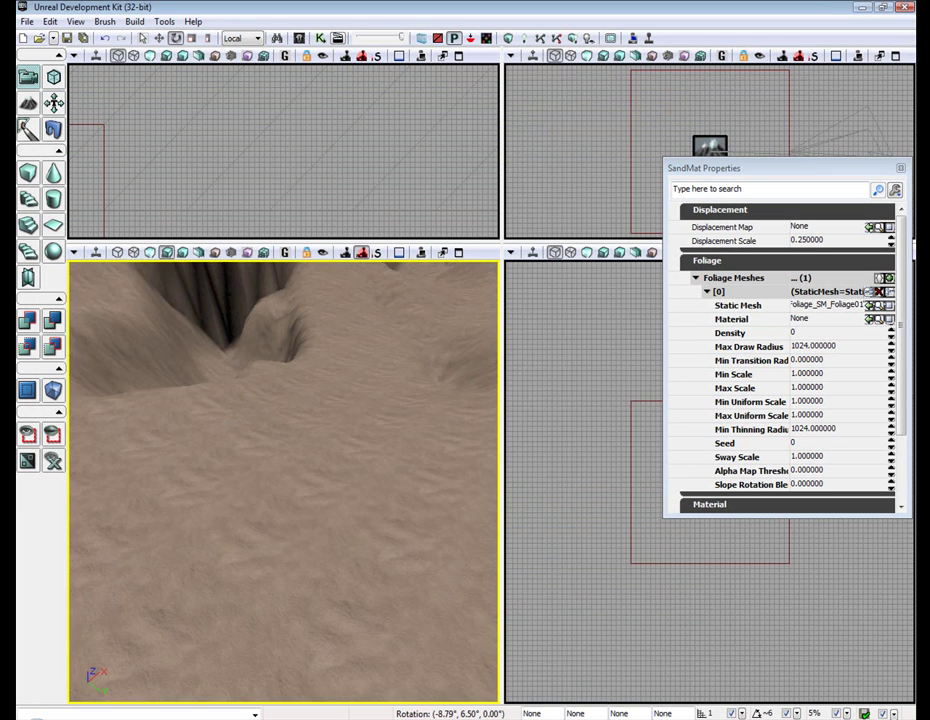
left_click(806, 334)
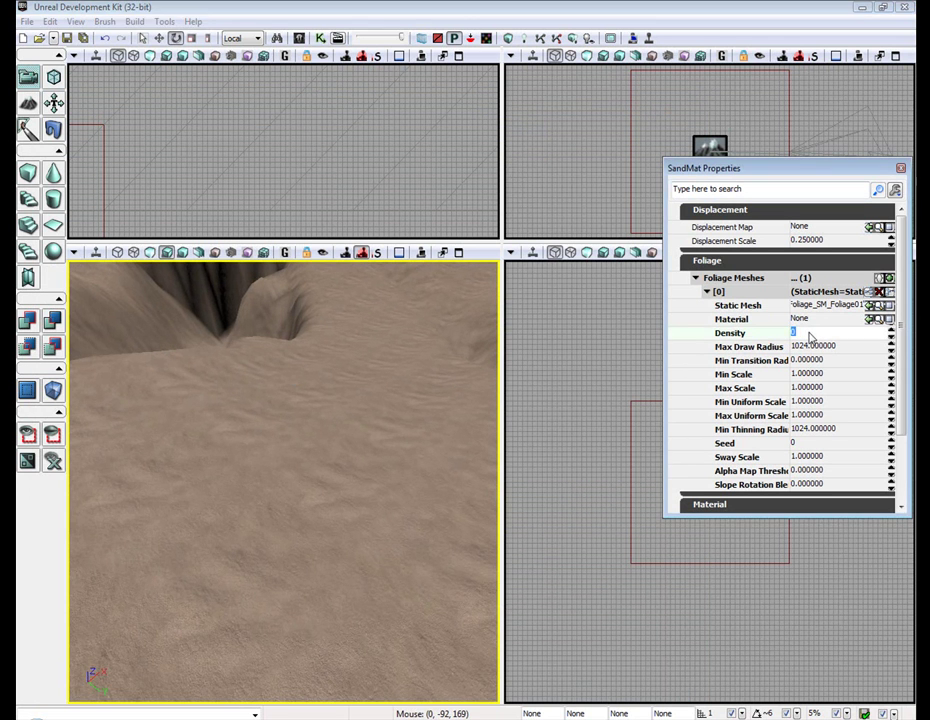
key("Return")
right_click_drag(340, 420, 76, 444)
key("w")
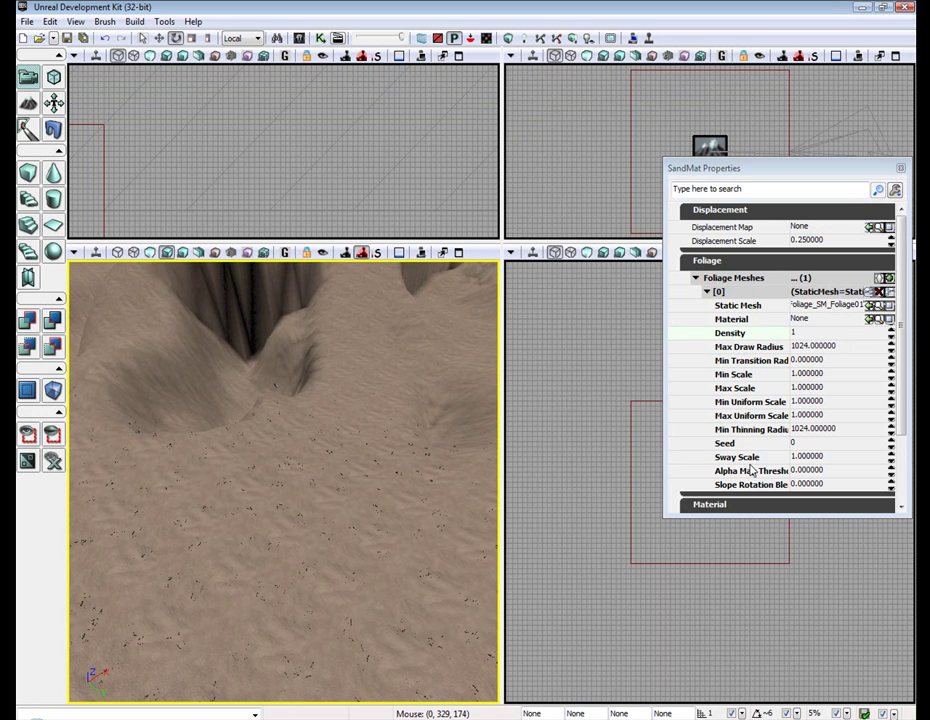
Close SandMat's properties and examine the foliage scattered over the terrain up close
left_click_drag(896, 169, 813, 210)
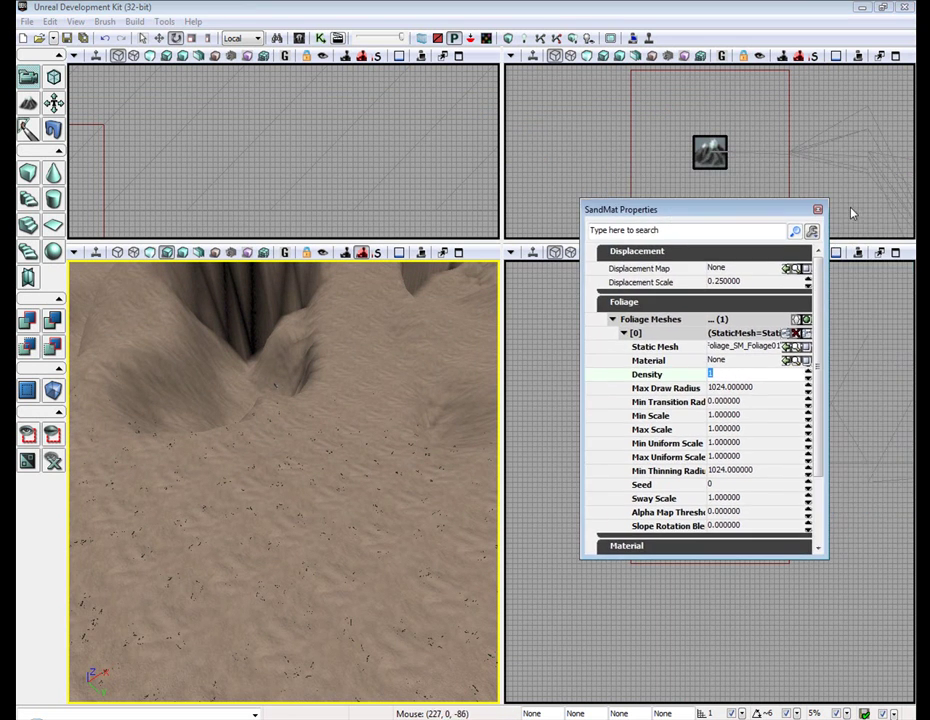
left_click(818, 211)
mouse_move(330, 440)
right_mouse_down()
mouse_move(390, 460)
mouse_move(310, 440)
mouse_move(335, 443)
right_mouse_up()
right_click_drag(285, 480, 285, 485)
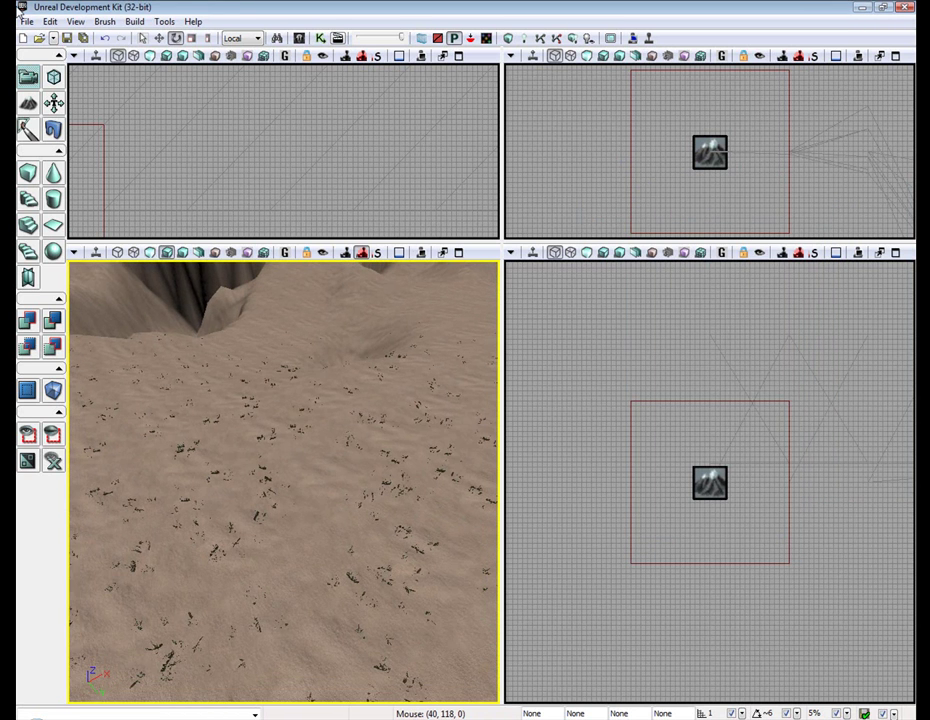
Reopen the terrain editor and add a new terrain setup layer named Unreal_Tutorial_Dirt in Package_0
left_click(28, 104)
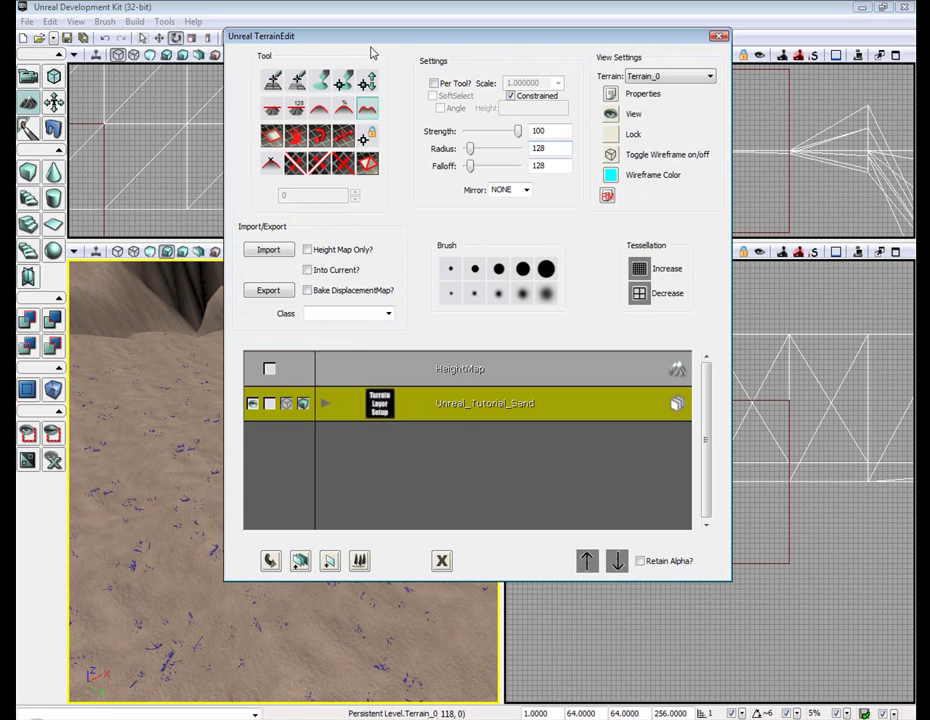
left_click_drag(363, 47, 612, 50)
right_click(598, 451)
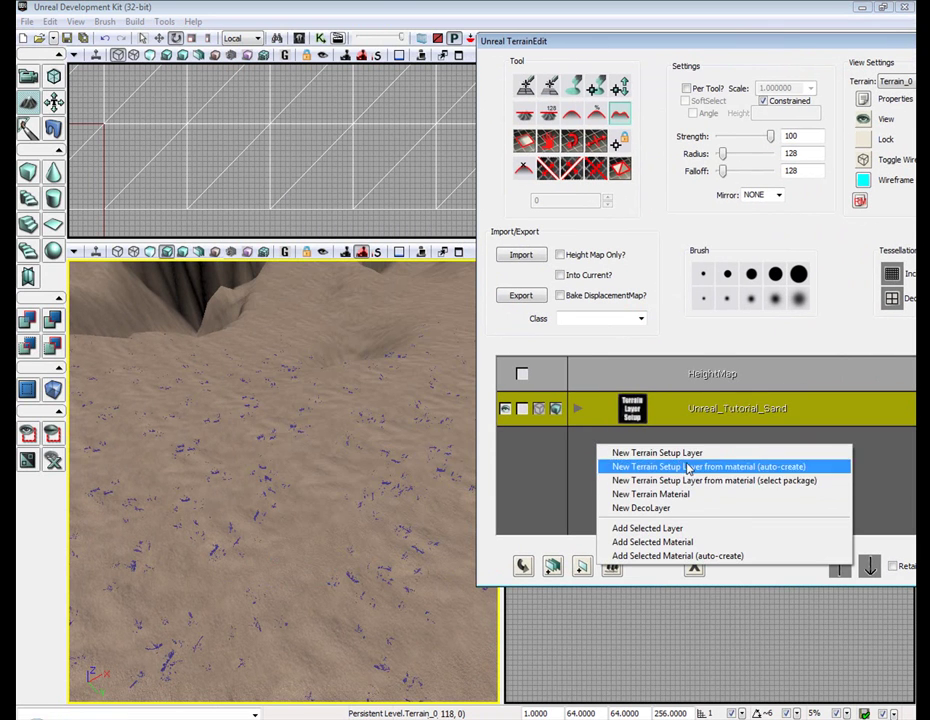
left_click(684, 453)
left_click_drag(457, 296, 336, 285)
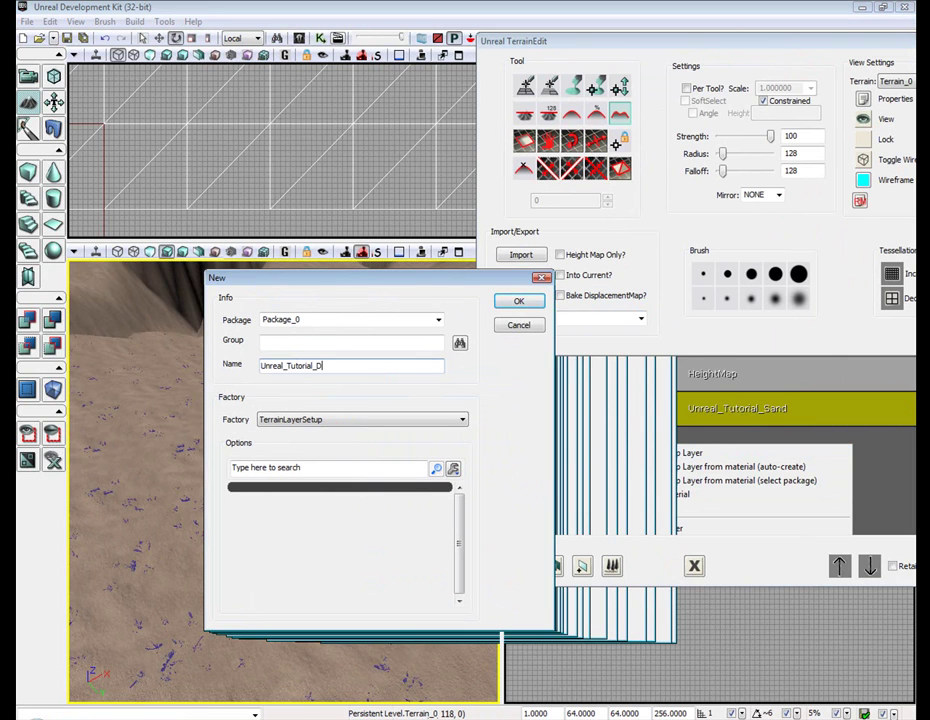
key("Return")
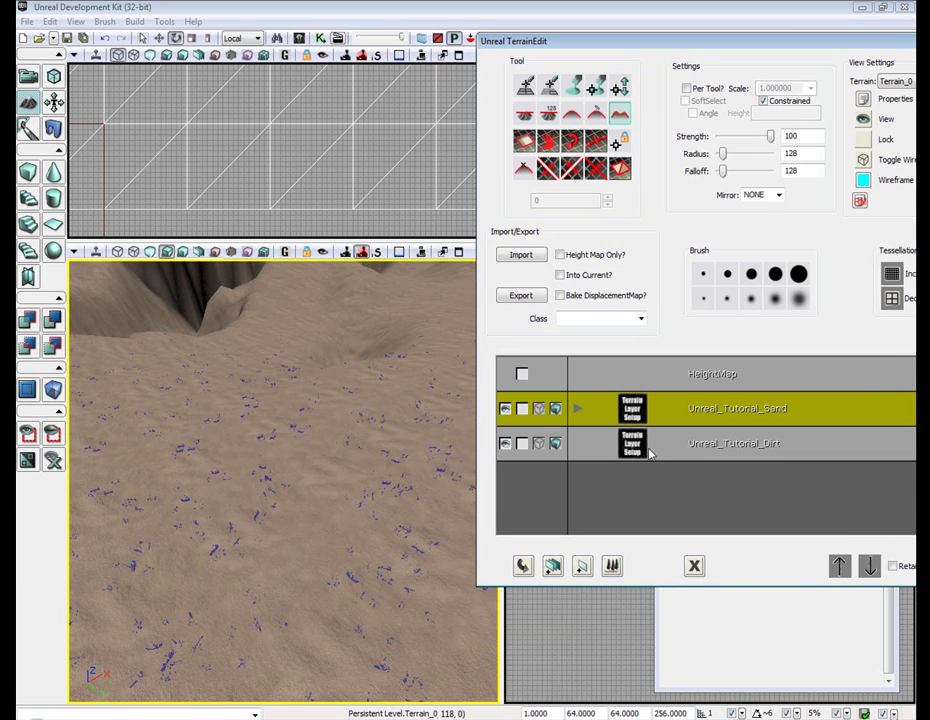
Add a new terrain material named DirtMat in Package_0 to the Unreal_Tutorial_Dirt layer
right_click(585, 447)
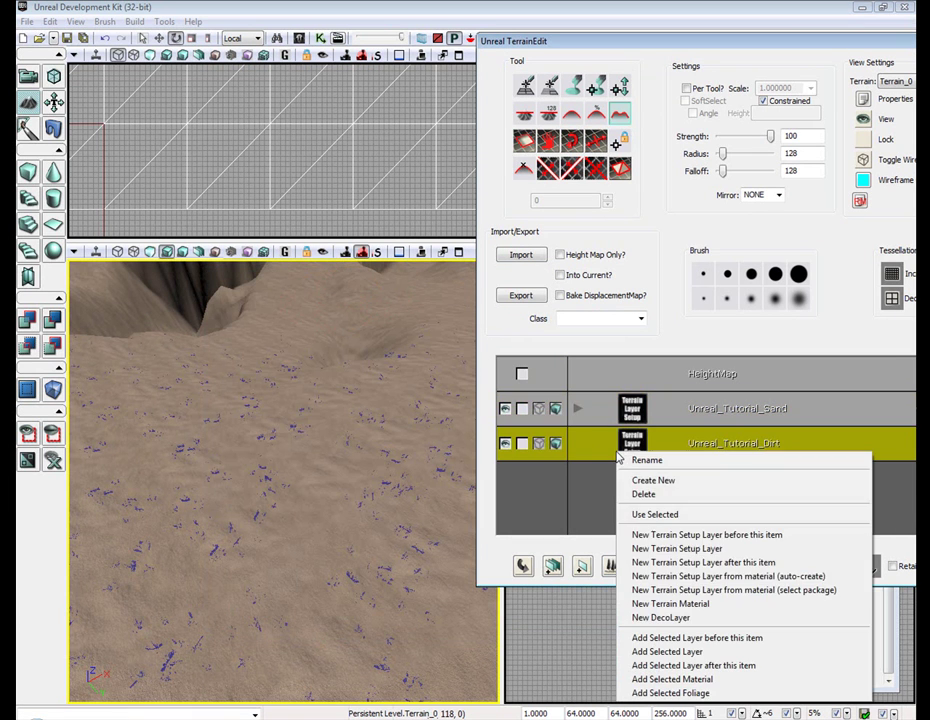
left_click(709, 605)
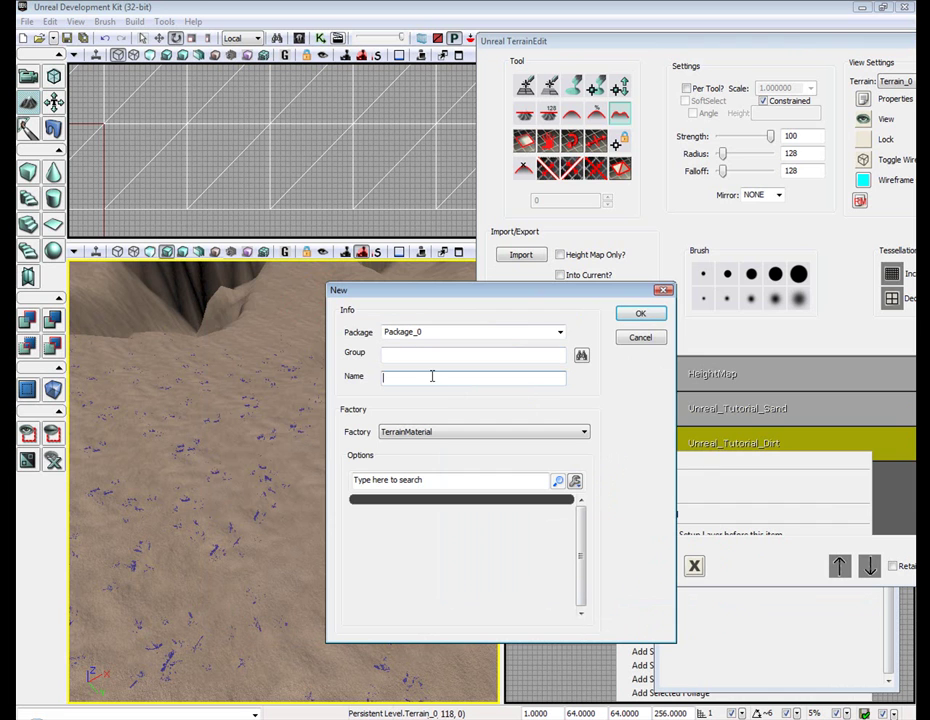
type("DirtMat")
key("Return")
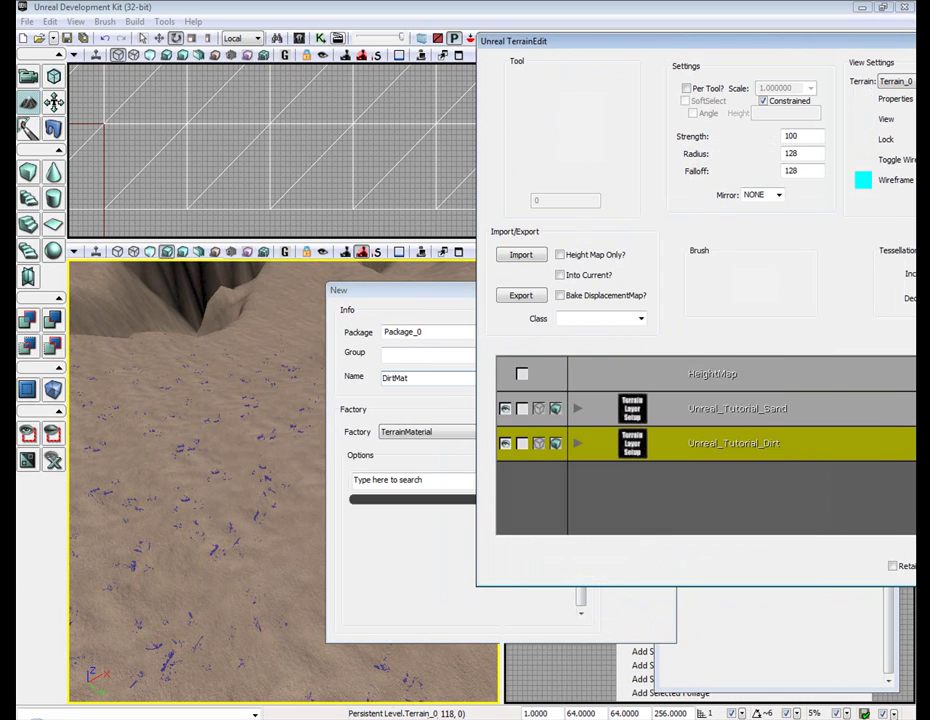
Search all assets in the Content Browser for "terrain" and select the M_UN_Terrain_Dirt_04 material
left_click(105, 21)
left_click(75, 21)
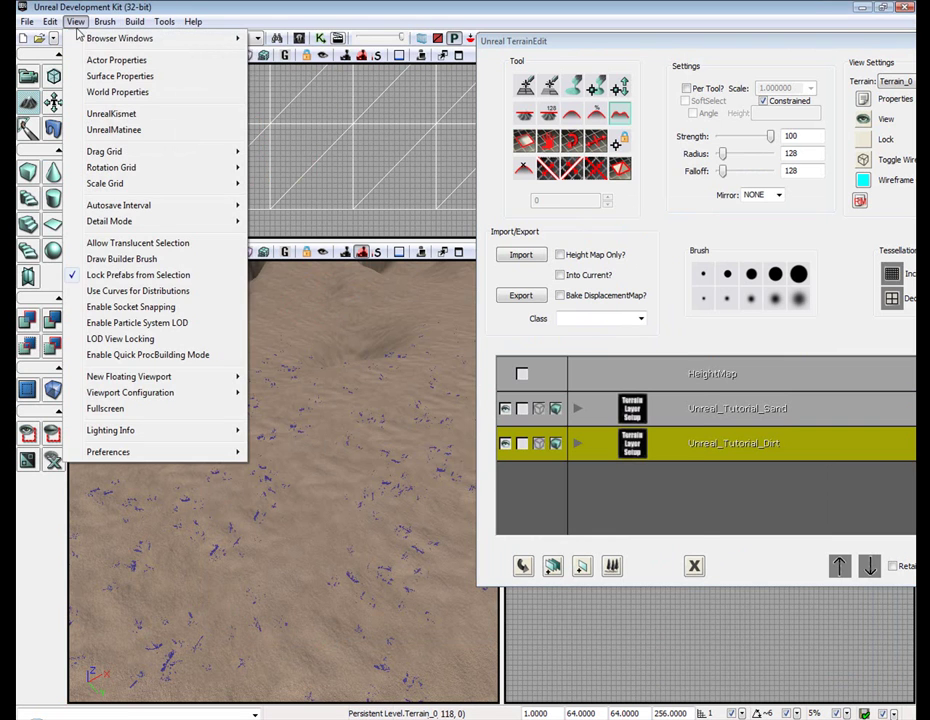
mouse_move(166, 35)
left_click(410, 52)
left_click(100, 133)
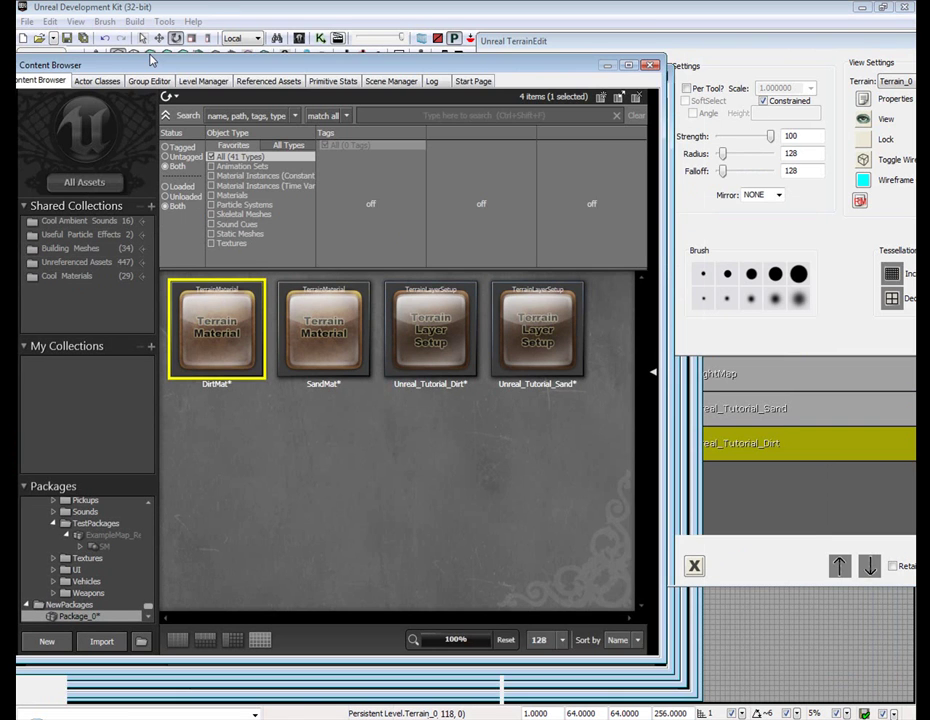
left_click_drag(151, 61, 131, 36)
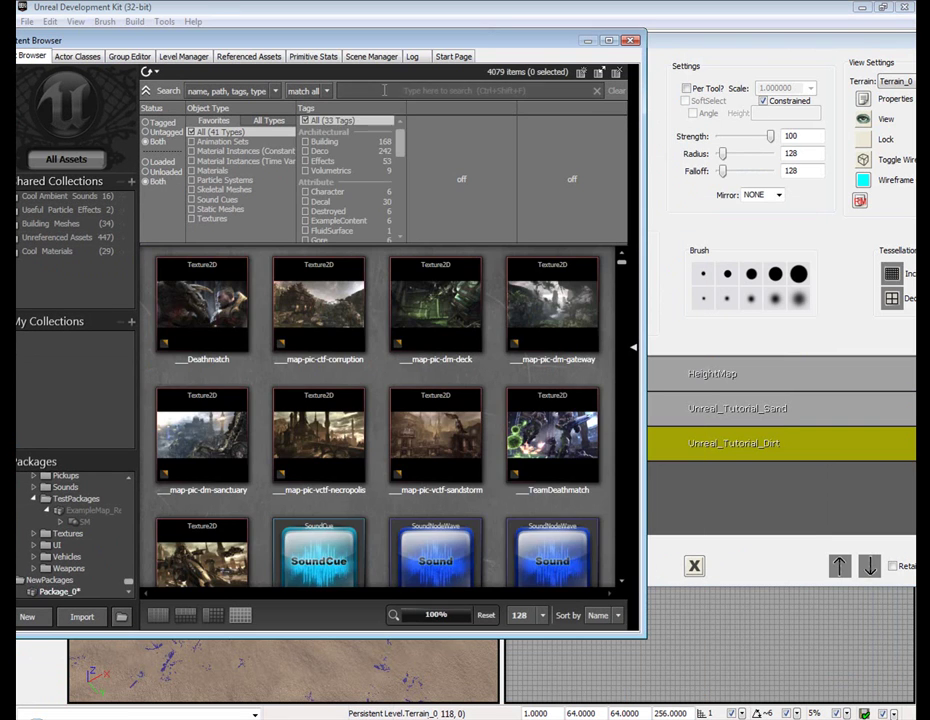
left_click(385, 88)
type("terrain")
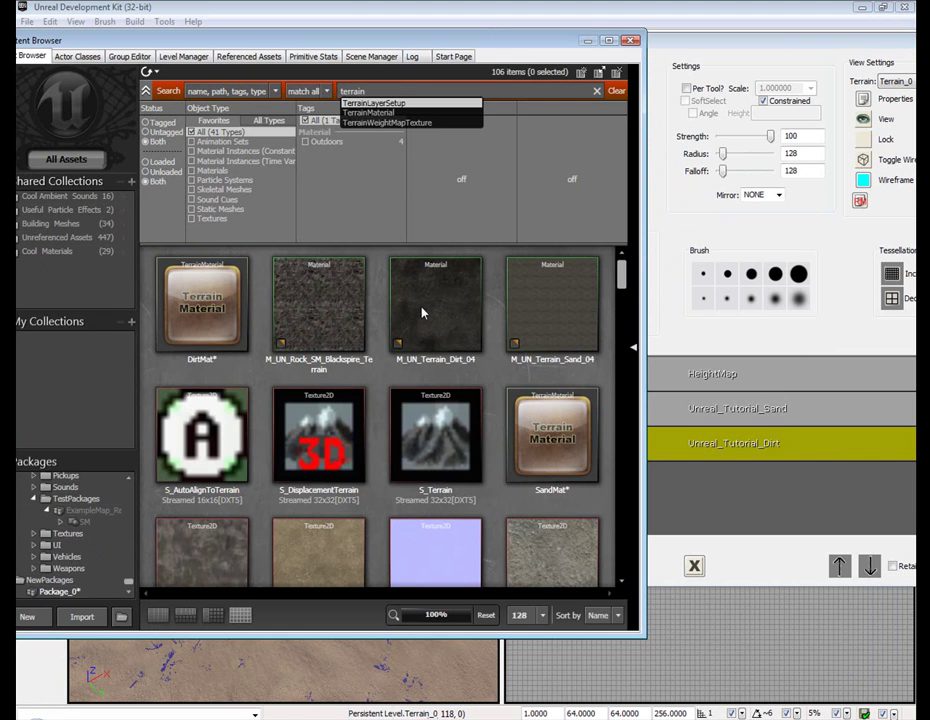
left_click(452, 314)
Open the properties of DirtMat in the Unreal_Tutorial_Dirt layer and assign M_UN_Terrain_Dirt_04 as its Material
right_click(710, 446)
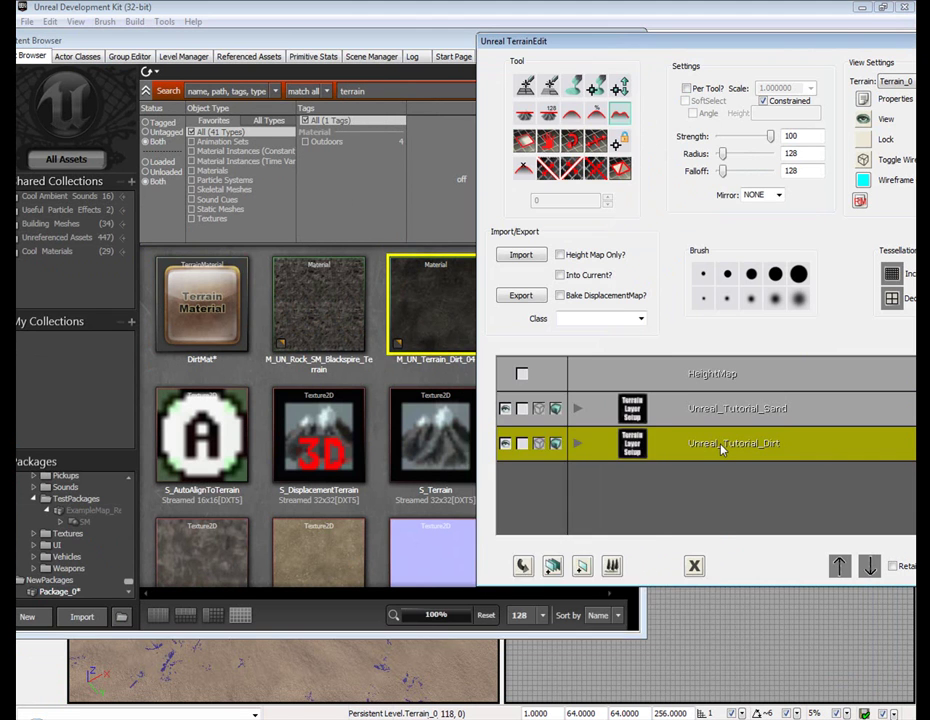
left_click(822, 479)
left_click_drag(730, 48, 825, 382)
left_click(696, 224)
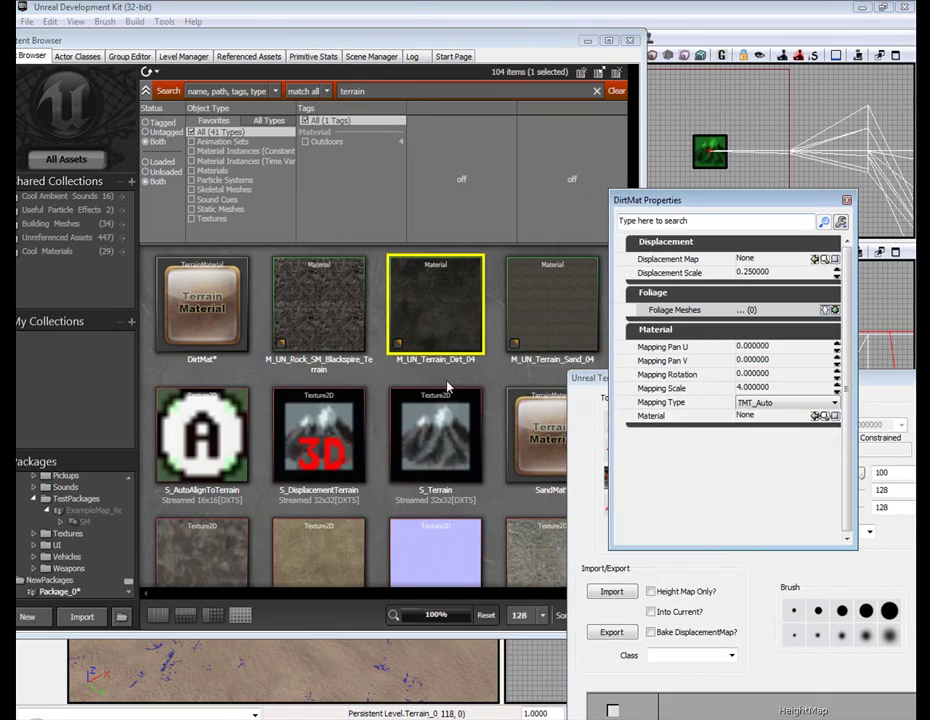
left_click(422, 330)
left_click(815, 423)
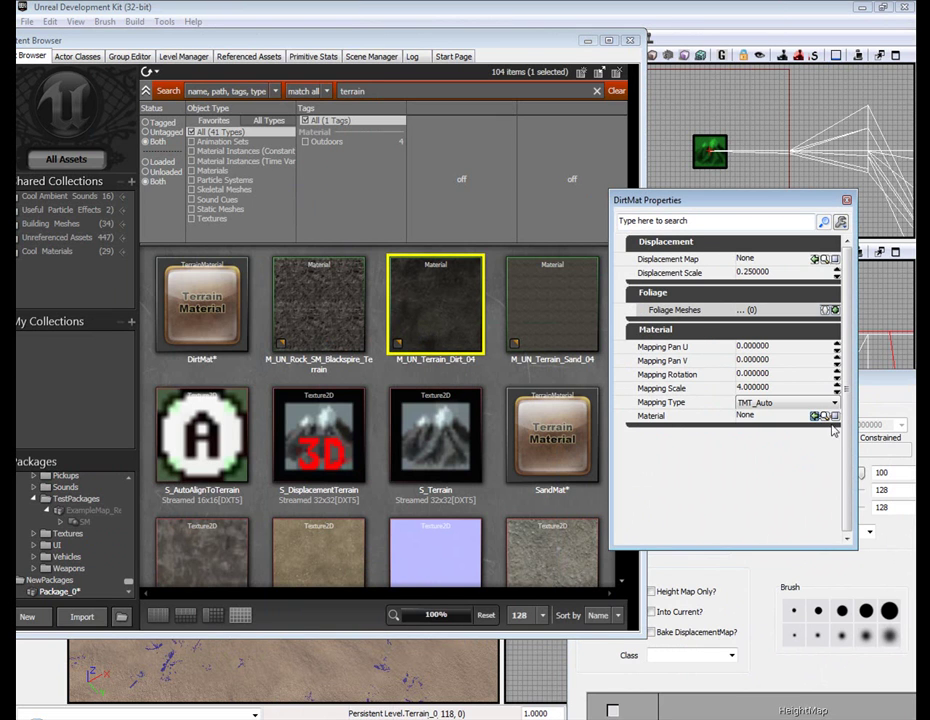
left_click(814, 416)
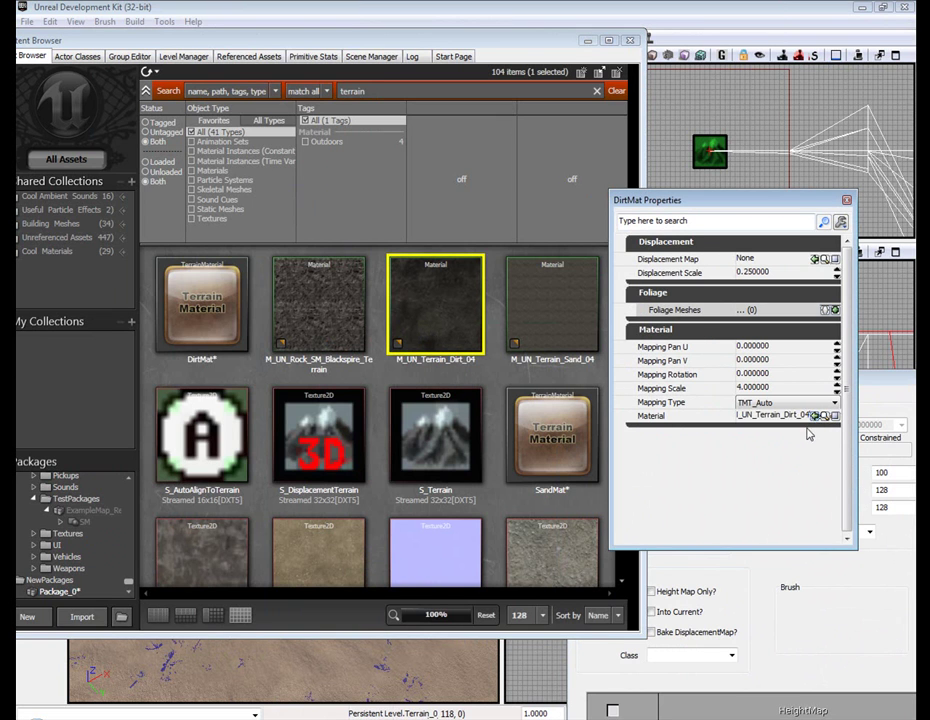
Close the Content Browser and DirtMat's properties, and move the terrain editor clear of the perspective view
left_click(630, 41)
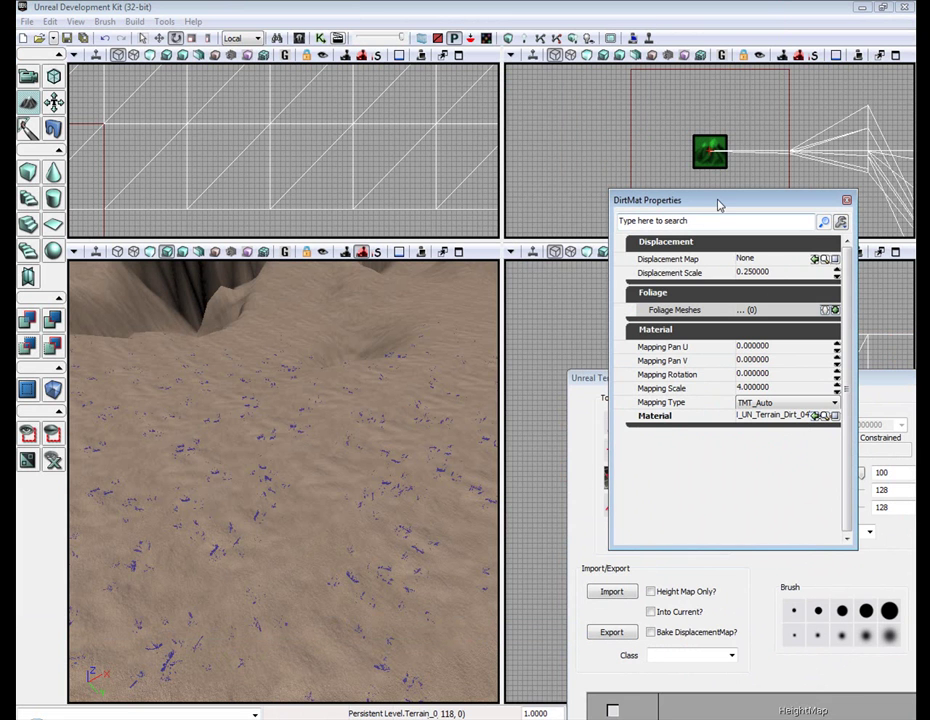
left_click_drag(718, 201, 606, 201)
left_click(733, 199)
left_click_drag(775, 377, 661, 25)
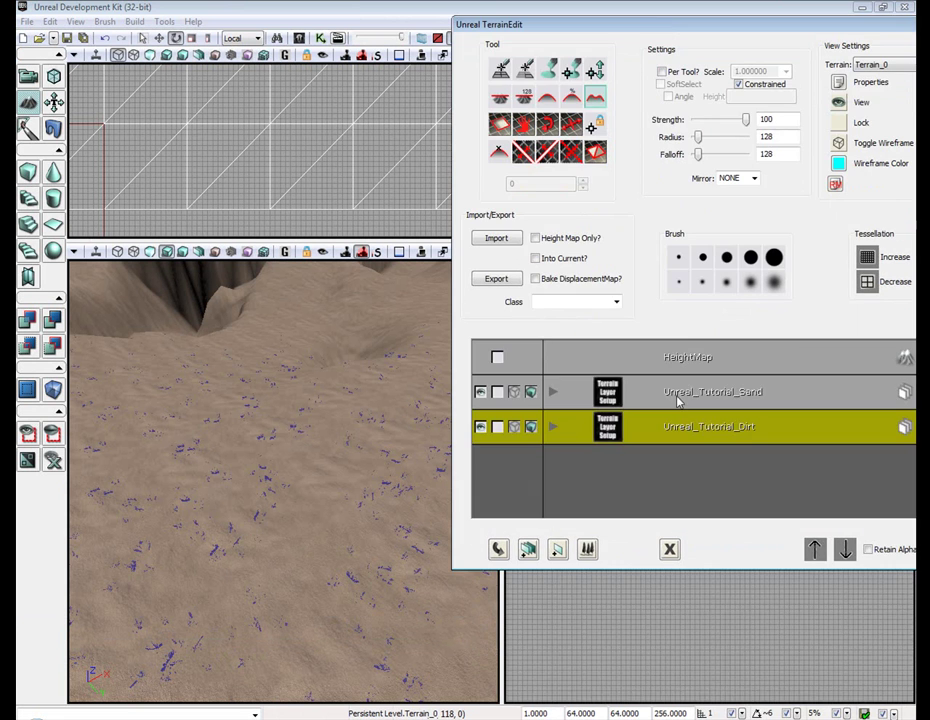
Expand the Unreal_Tutorial_Dirt layer and paint a first dirt patch beside the crater with the Paint tool
left_click(554, 427)
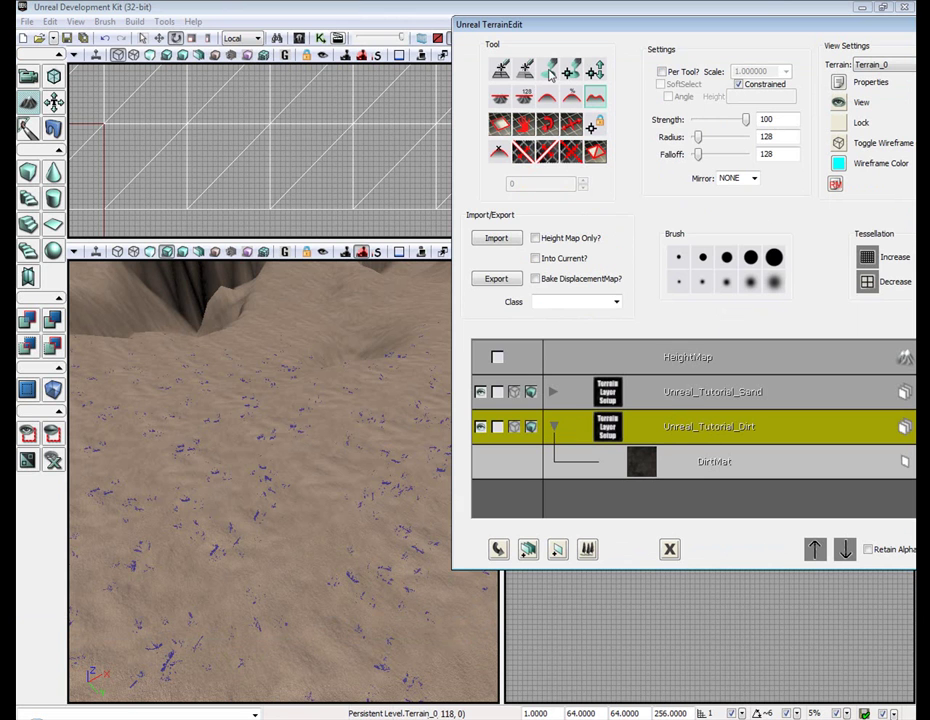
left_click(549, 72)
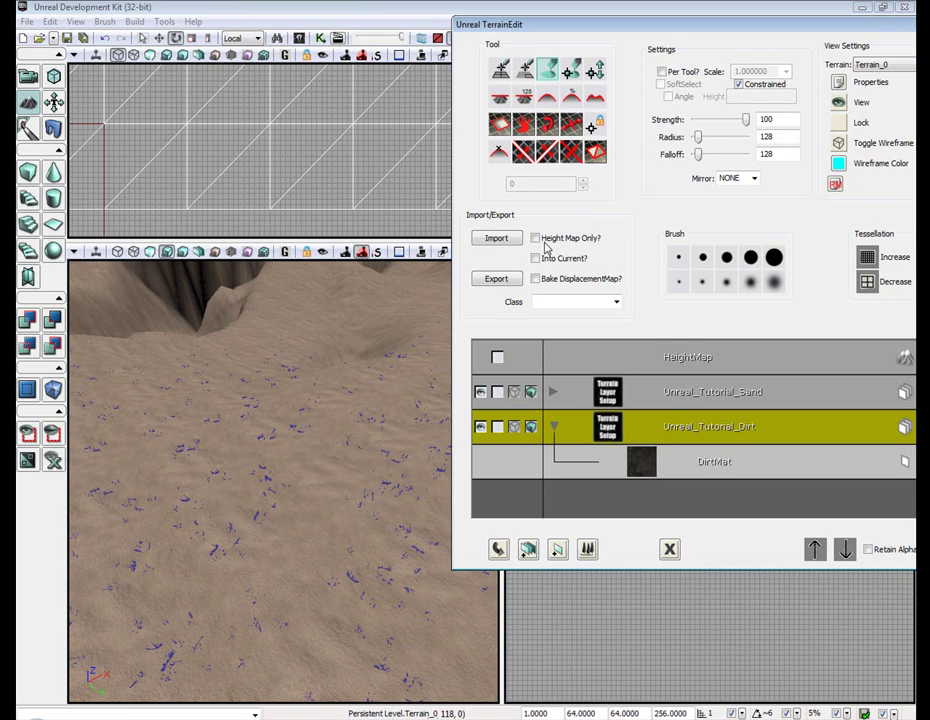
right_click_drag(301, 399, 222, 425)
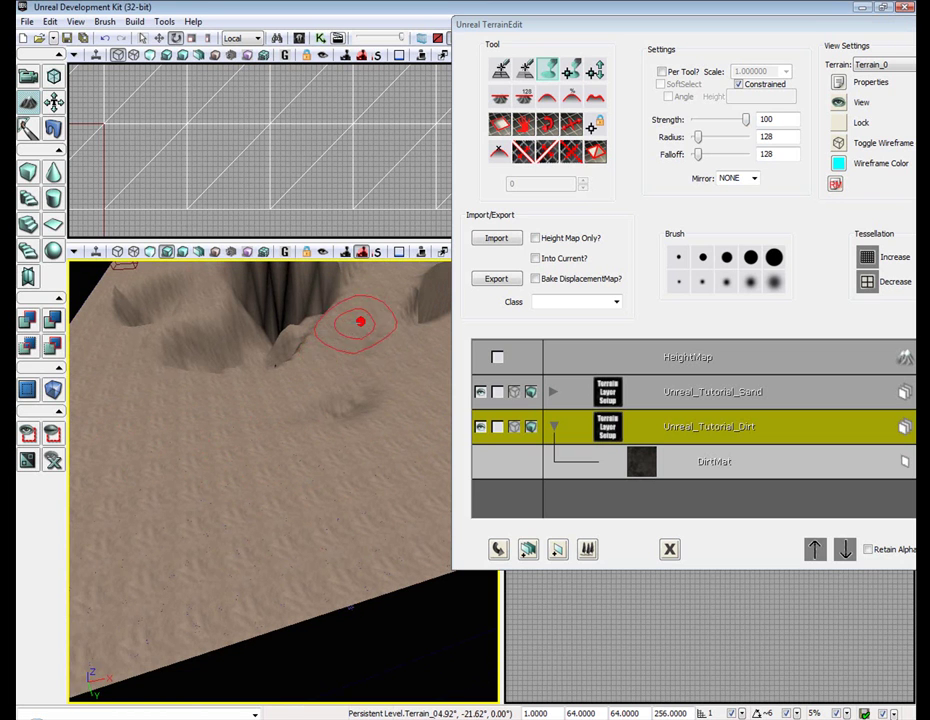
left_click_drag(361, 322, 333, 353, "ctrl")
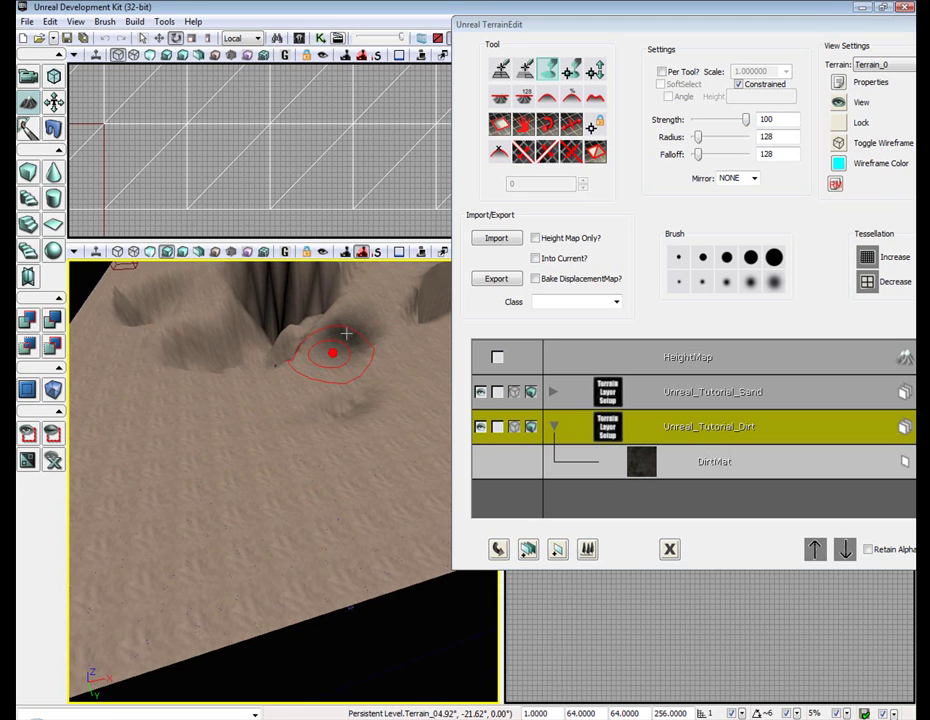
Paint the dirt layer in a continuous path running past the crater from the first patch
mouse_move(333, 353)
right_mouse_down()
mouse_move(224, 457)
mouse_move(183, 556)
mouse_move(270, 440)
mouse_move(226, 446)
right_mouse_up()
scroll(183, 556, "up", 3)
scroll(226, 446, "down", 4)
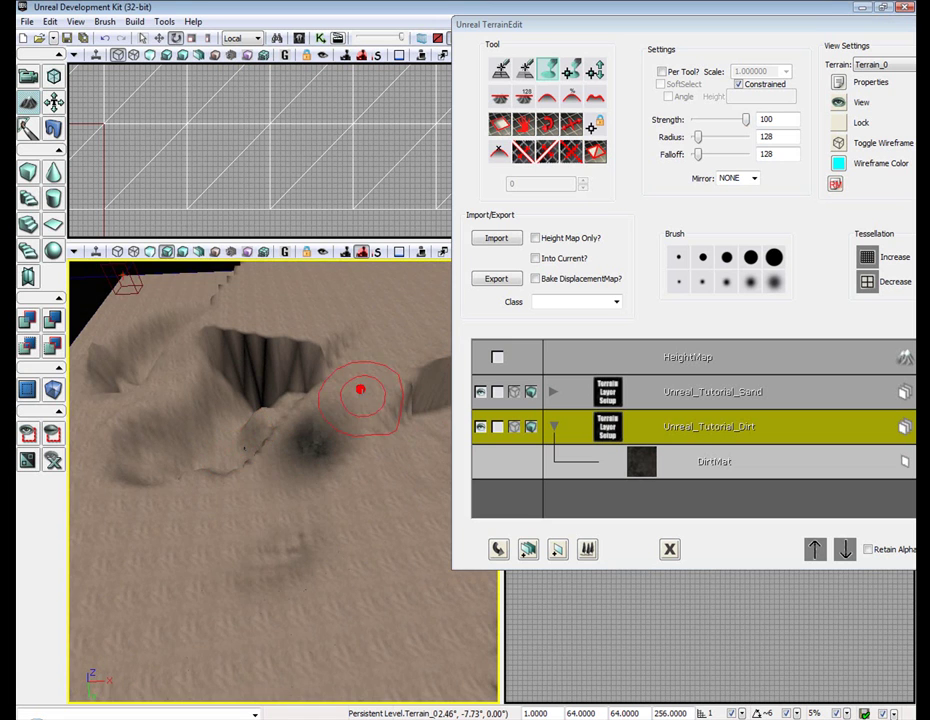
mouse_move(361, 388)
left_mouse_down("ctrl")
mouse_move(176, 556)
mouse_move(305, 465)
mouse_move(425, 292)
mouse_move(375, 363)
left_mouse_up("ctrl")
mouse_move(382, 360)
right_mouse_down("ctrl")
mouse_move(378, 345)
mouse_move(361, 388)
mouse_move(231, 523)
right_mouse_up("ctrl")
mouse_move(147, 564)
left_mouse_down("ctrl")
mouse_move(216, 525)
mouse_move(297, 447)
mouse_move(232, 519)
mouse_move(388, 347)
mouse_move(332, 427)
mouse_move(210, 532)
mouse_move(424, 297)
left_mouse_up("ctrl")
mouse_move(424, 297)
right_mouse_down()
mouse_move(480, 275)
mouse_move(485, 255)
mouse_move(210, 492)
mouse_move(355, 388)
right_mouse_up()
mouse_move(290, 437)
left_mouse_down("ctrl")
mouse_move(291, 332)
mouse_move(280, 322)
mouse_move(322, 426)
mouse_move(288, 331)
mouse_move(320, 411)
left_mouse_up("ctrl")
Extend the painted dirt path across the open sand and view it along its length toward the crater
mouse_move(320, 411)
right_mouse_down()
mouse_move(83, 407)
mouse_move(75, 380)
mouse_move(120, 350)
right_mouse_up()
right_click_drag(284, 480, 84, 456)
mouse_move(255, 413)
right_mouse_down()
mouse_move(240, 440)
mouse_move(255, 413)
mouse_move(400, 420)
mouse_move(490, 610)
mouse_move(316, 444)
right_mouse_up()
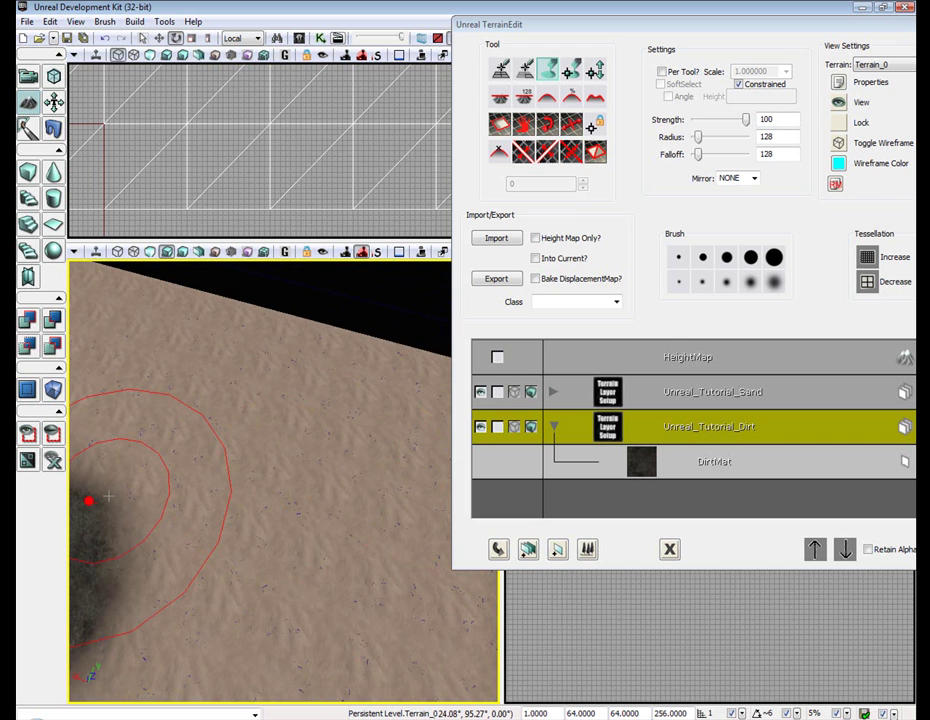
mouse_move(89, 500)
left_mouse_down("ctrl")
mouse_move(435, 411)
mouse_move(226, 473)
mouse_move(367, 417)
left_mouse_up("ctrl")
mouse_move(367, 417)
right_mouse_down()
mouse_move(470, 450)
mouse_move(490, 440)
right_mouse_up()
left_click_drag(289, 345, 202, 505, "ctrl")
mouse_move(188, 573)
right_mouse_down()
mouse_move(187, 498)
mouse_move(322, 656)
right_mouse_up()
right_click_drag(255, 583, 251, 646)
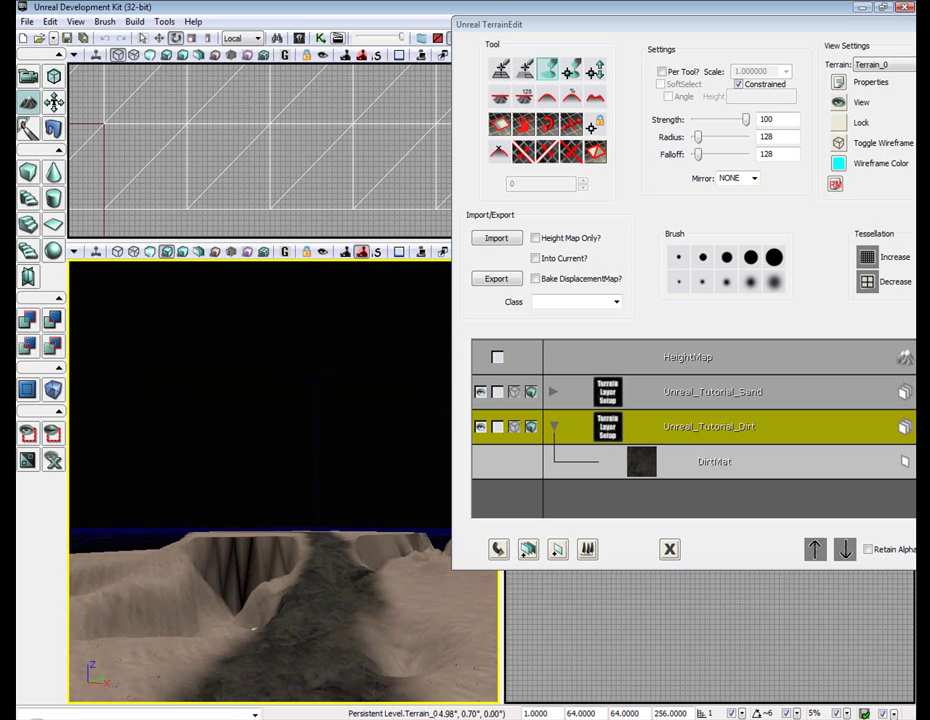